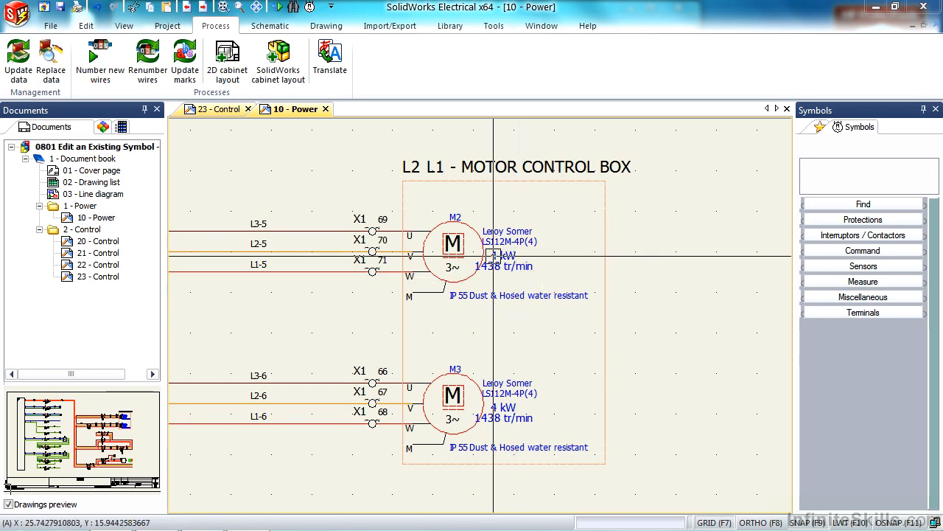
Open the symbol of motor M2 from the schematic for editing
right_click(475, 238)
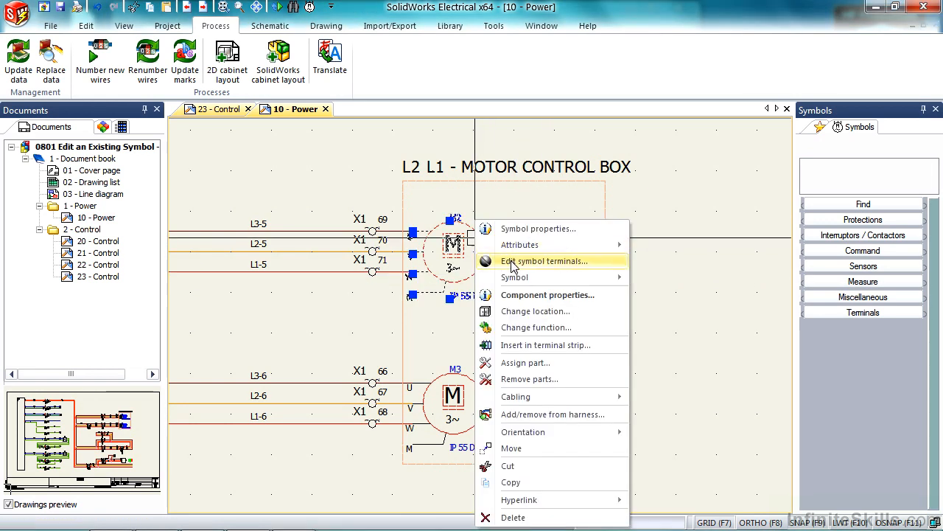
mouse_move(516, 278)
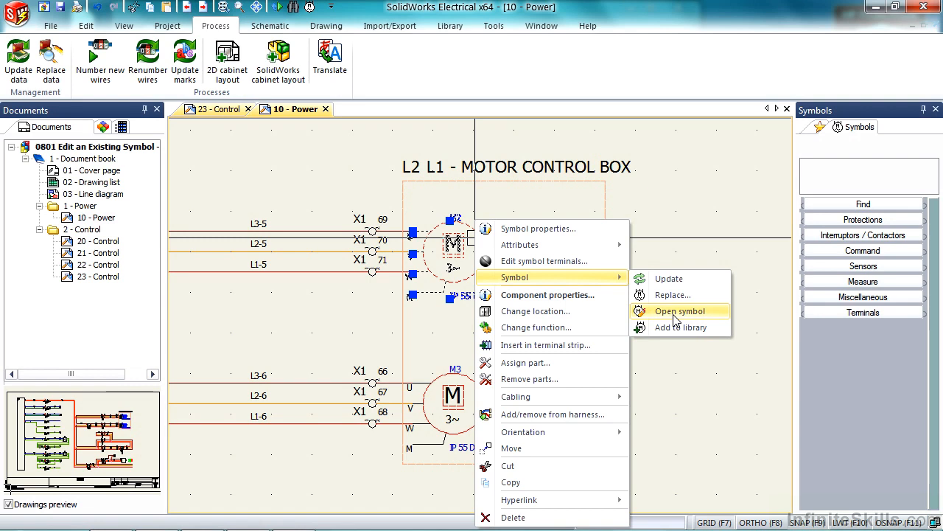
click(261, 355)
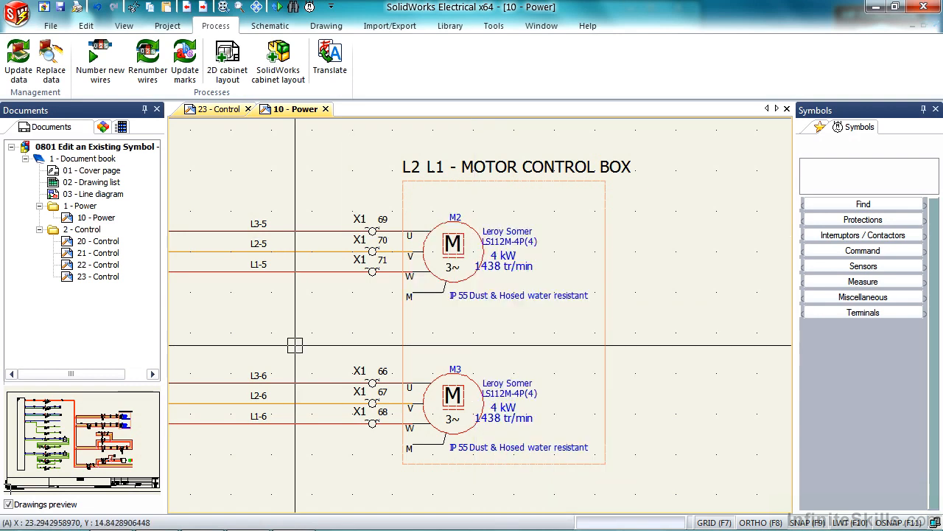
right_click(455, 254)
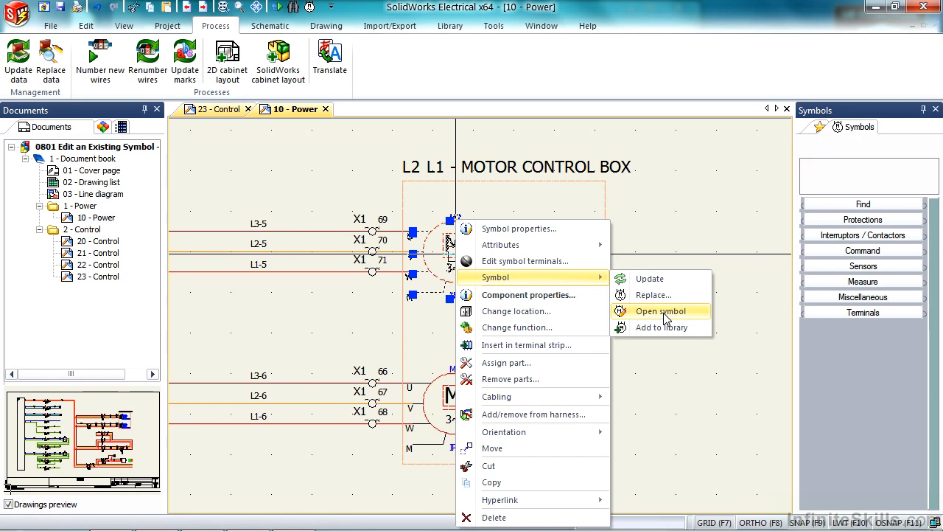
click(667, 318)
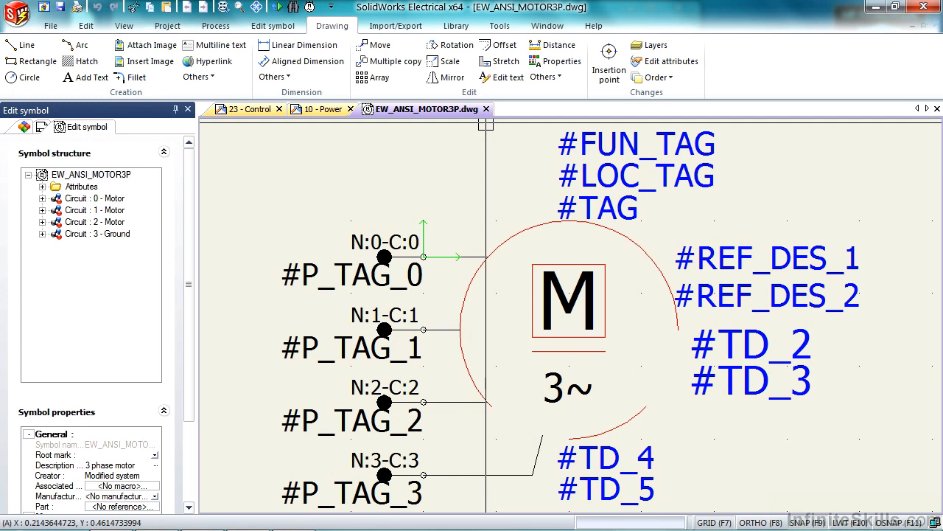
Examine the motor symbol's circle, its function, location and component tag attributes, and its connection points by selecting them individually
click(538, 237)
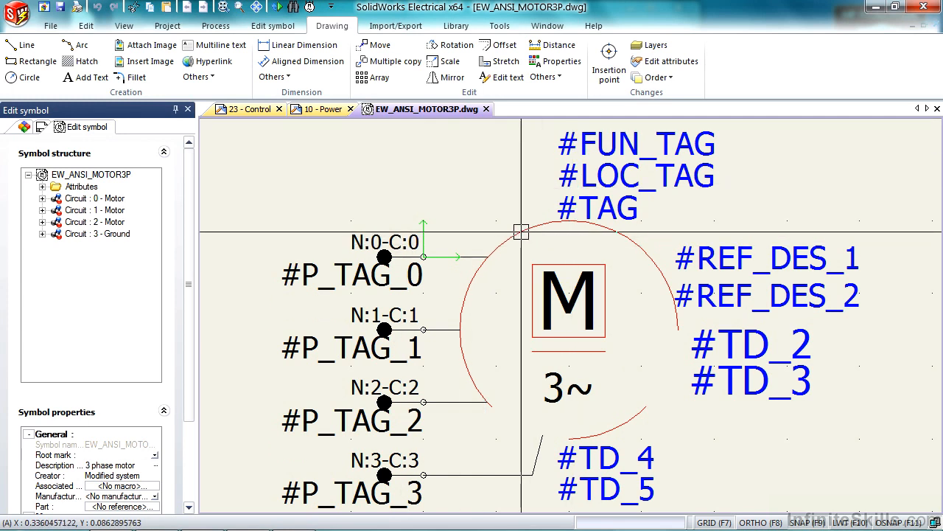
click(617, 139)
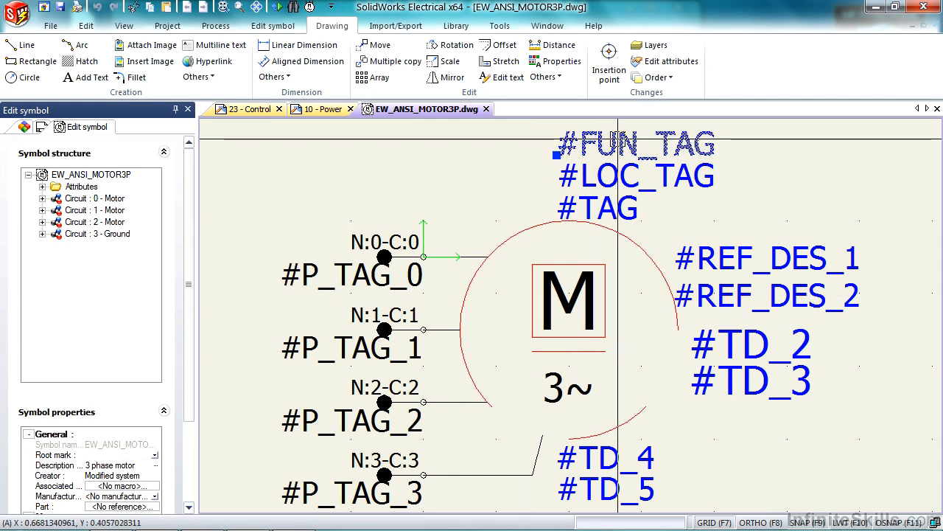
click(616, 164)
click(619, 200)
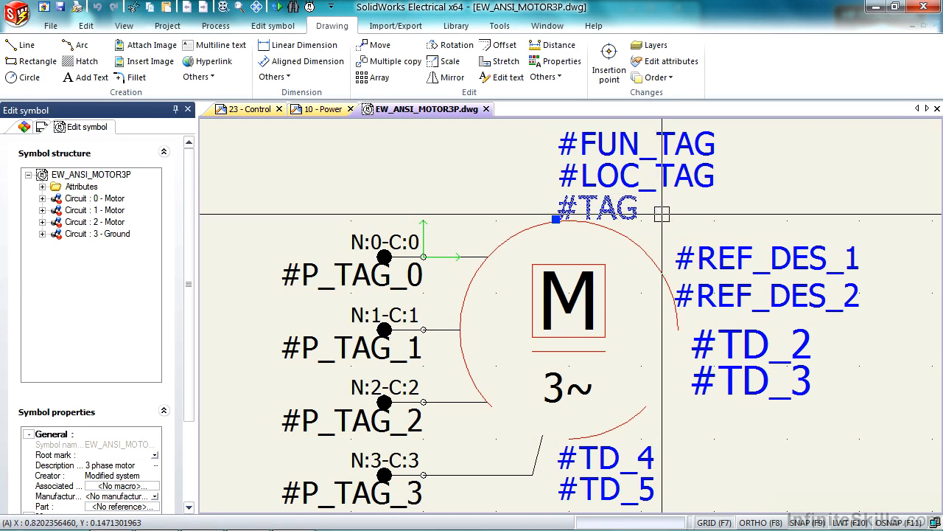
click(382, 257)
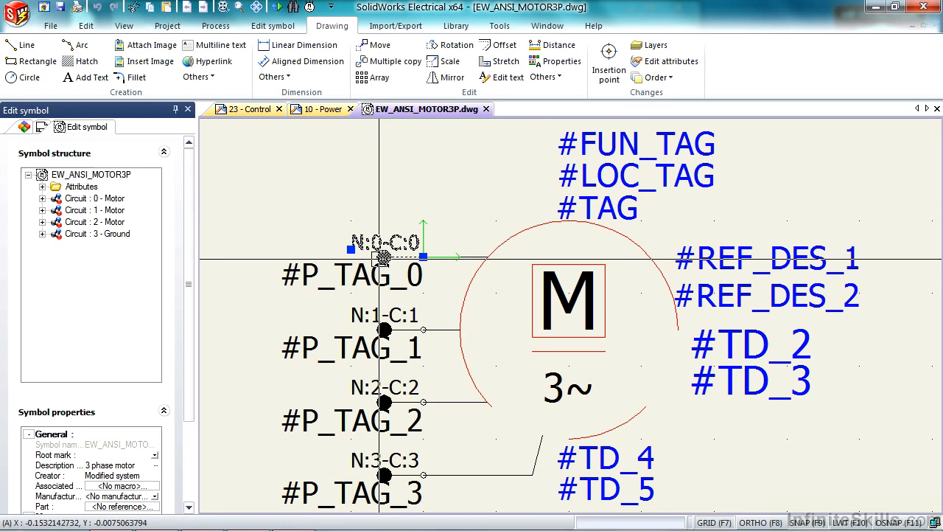
click(382, 330)
click(383, 402)
key(Escape)
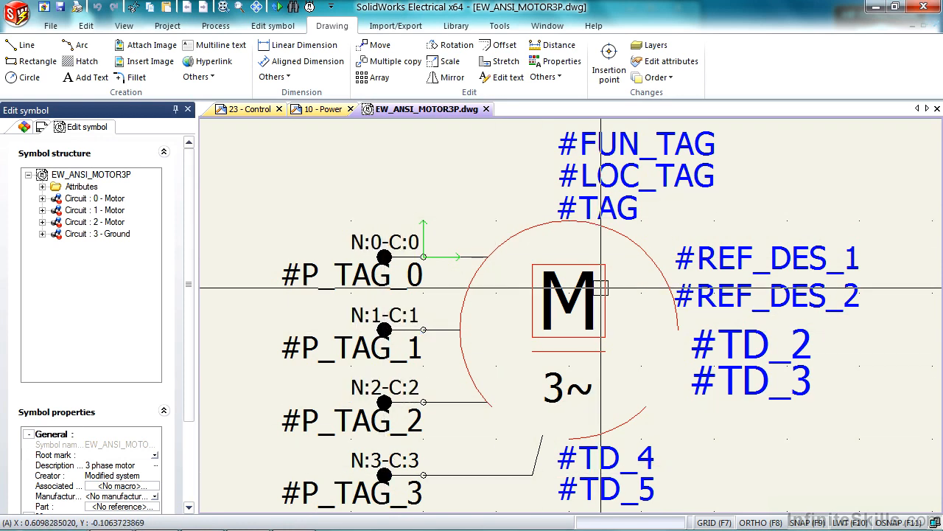
Delete the square around the letter M and the horizontal line beneath it
click(571, 351)
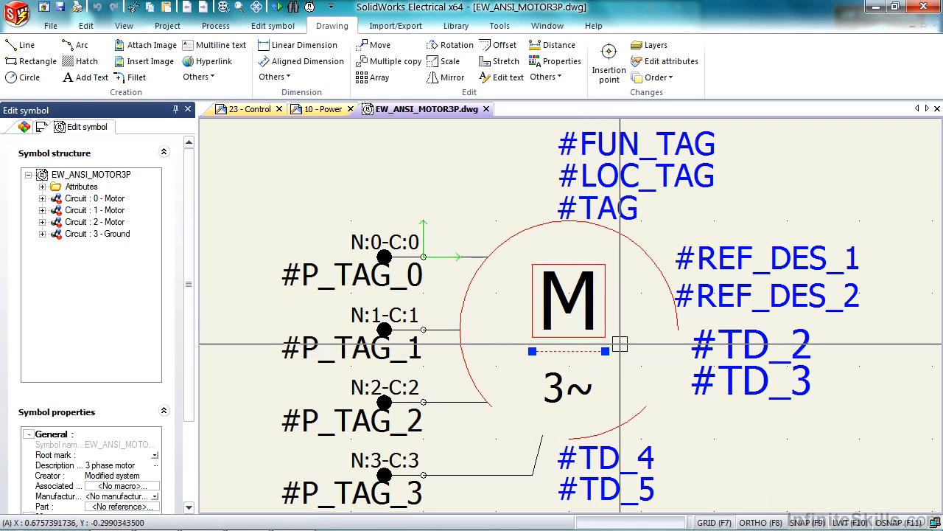
click(607, 309)
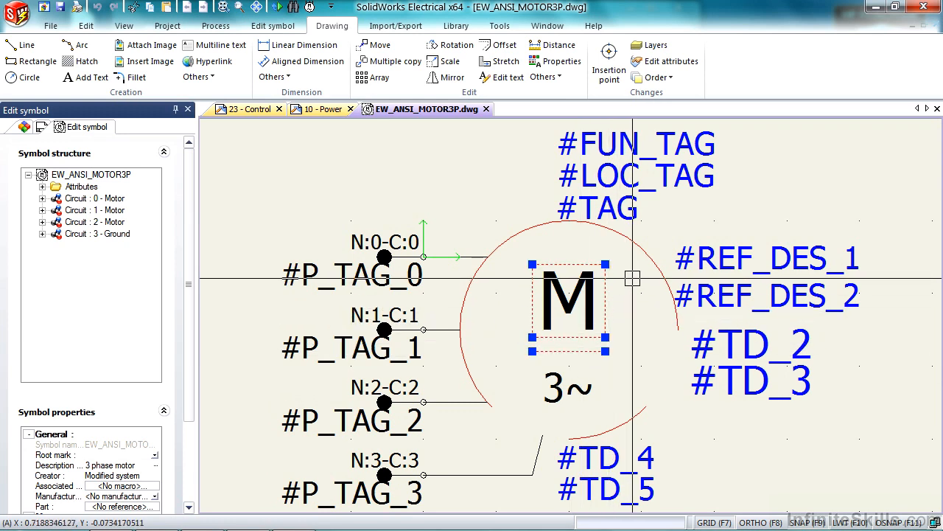
key(Delete)
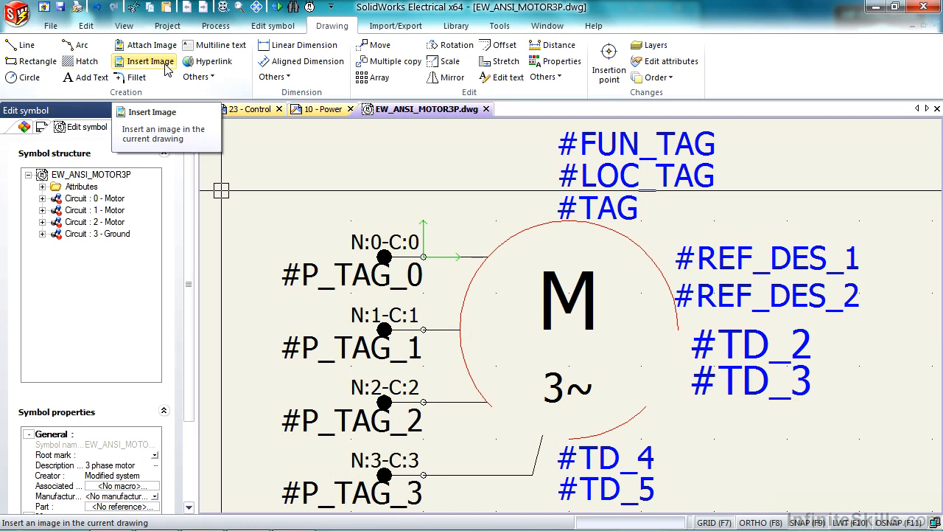
Draw a narrow horizontal rectangle between the letter M and the 3~ text inside the motor circle
click(32, 61)
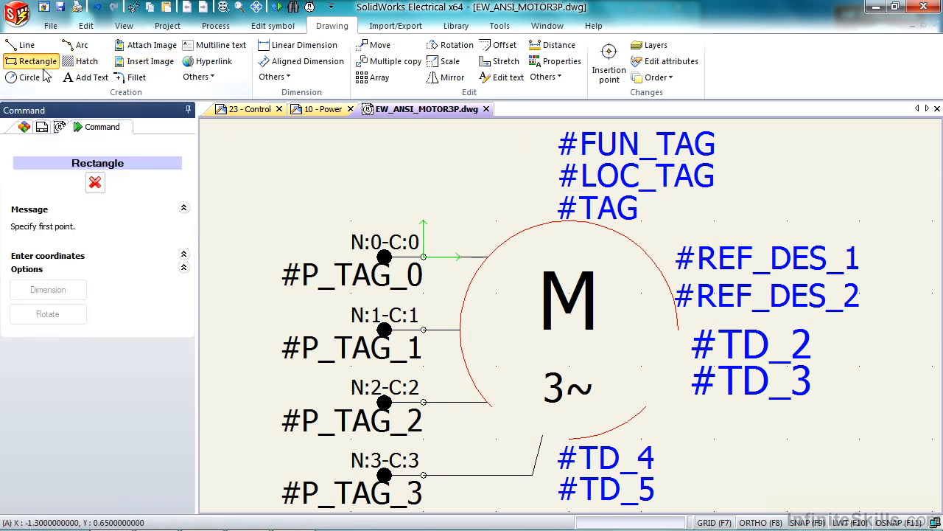
click(540, 338)
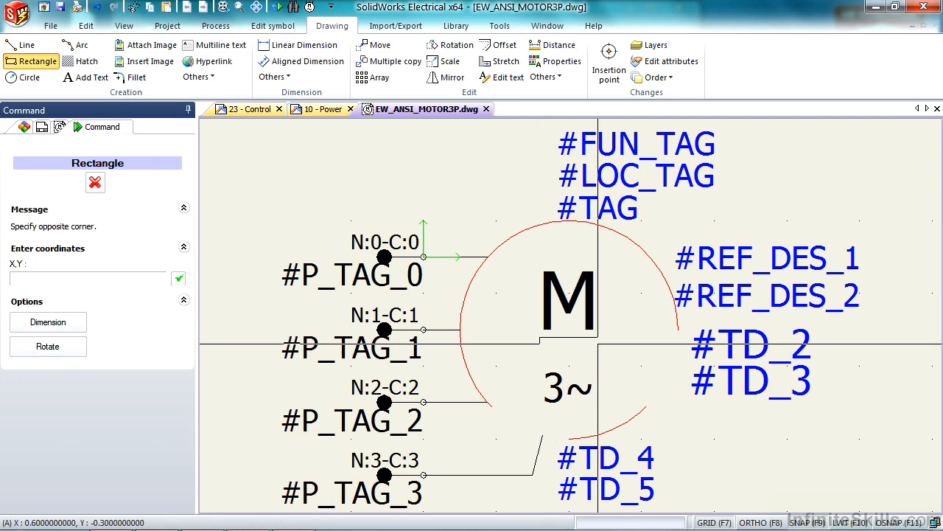
click(598, 352)
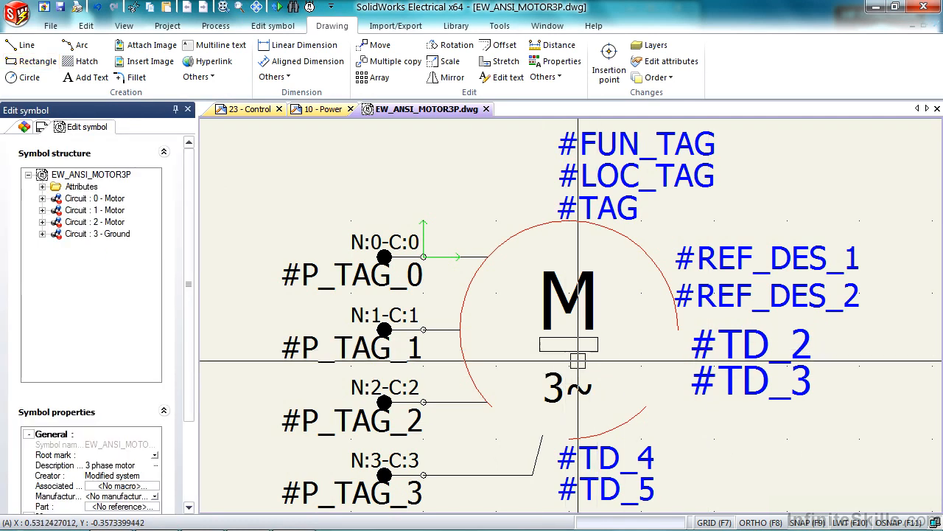
Hatch the narrow rectangle below the letter M with the Pre-define type and the SOLID pattern
click(578, 351)
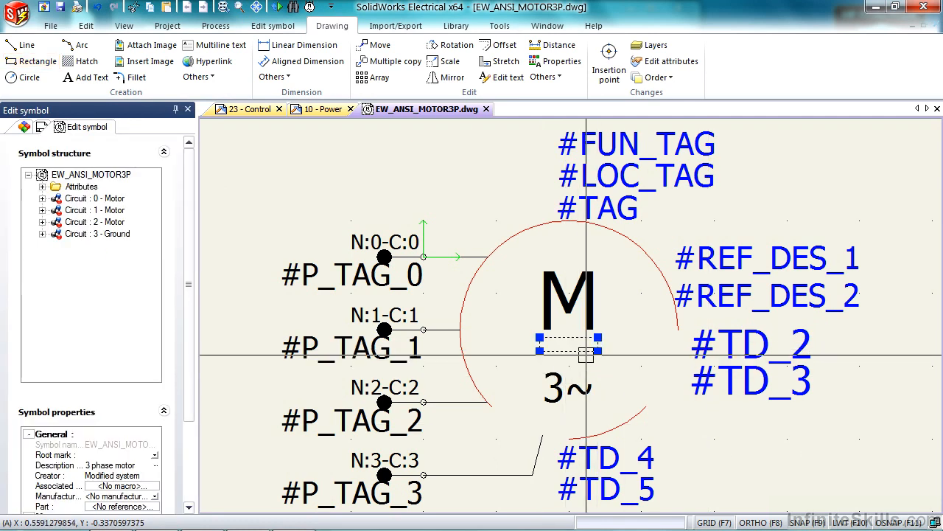
click(74, 62)
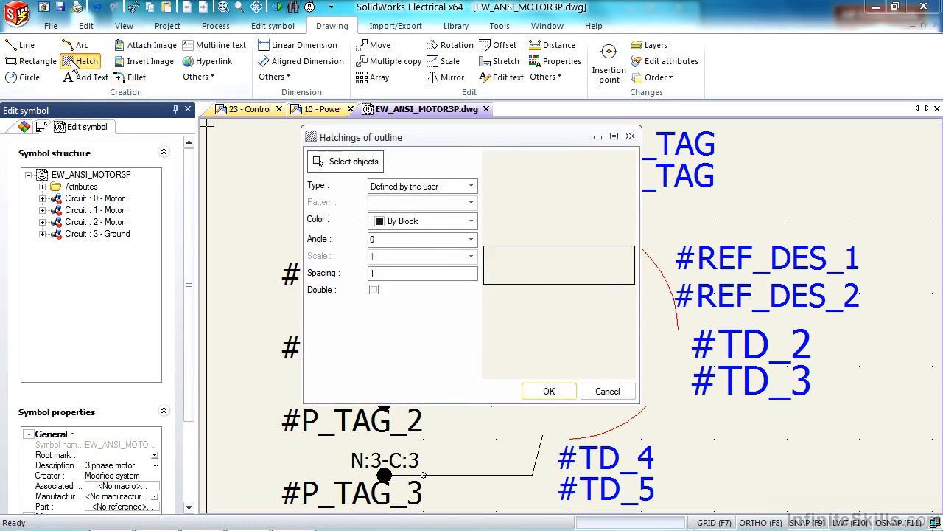
click(362, 163)
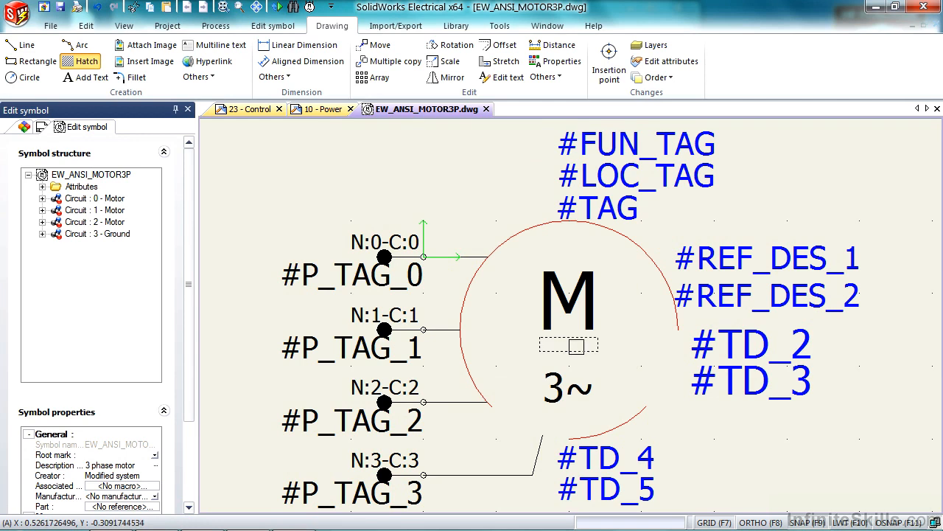
right_click(577, 346)
click(391, 187)
click(389, 201)
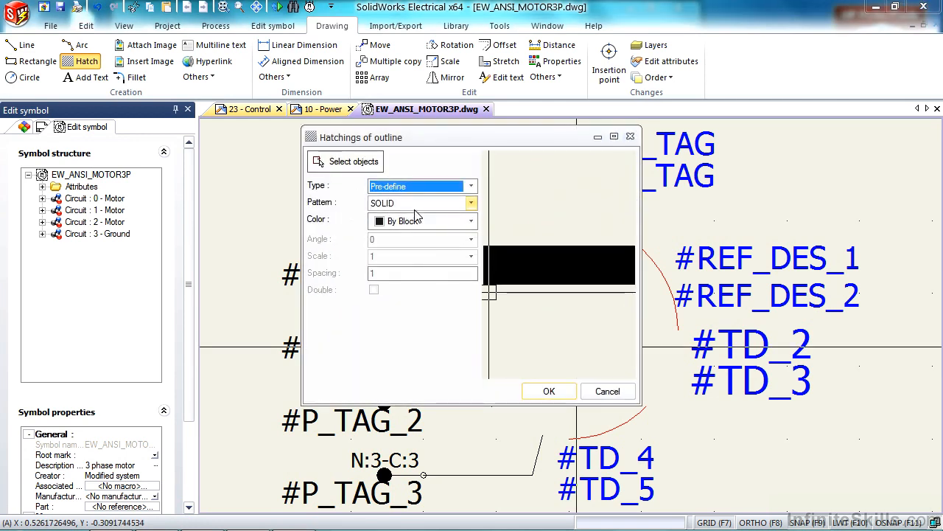
click(415, 207)
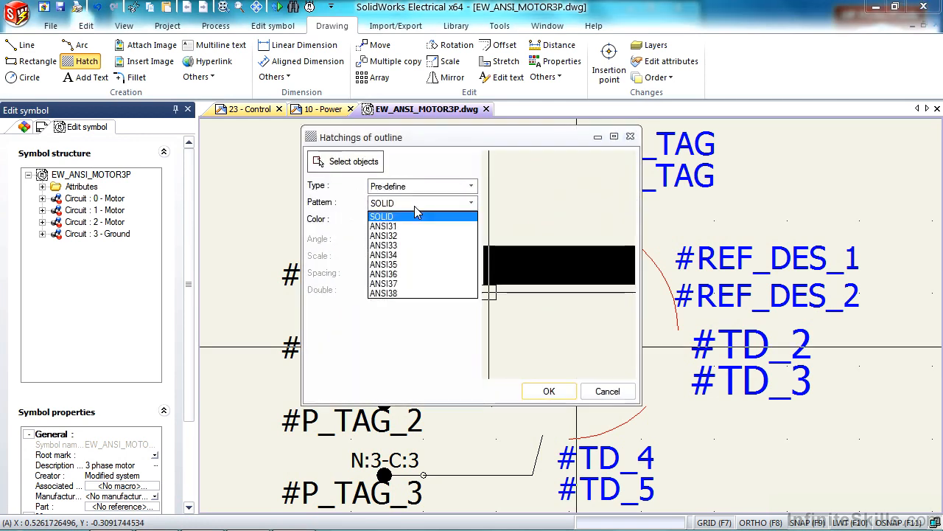
click(412, 244)
click(415, 207)
click(416, 217)
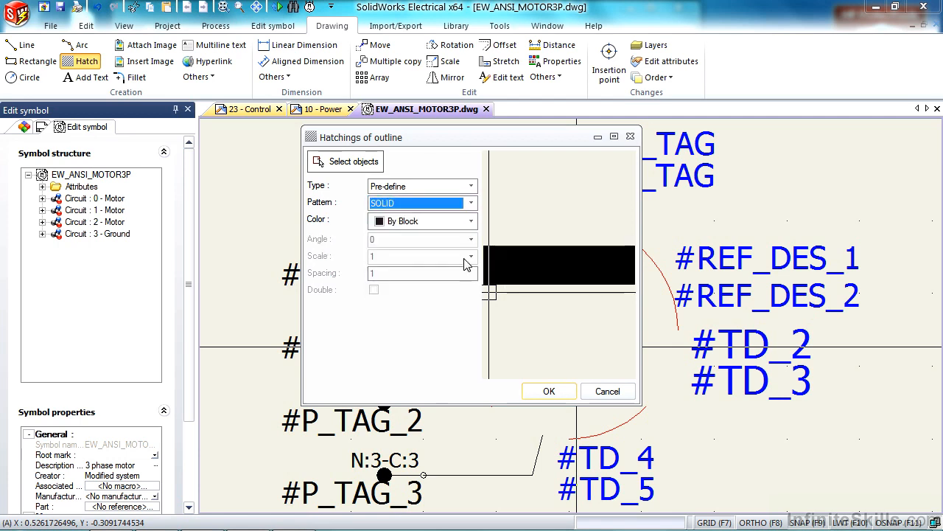
click(549, 391)
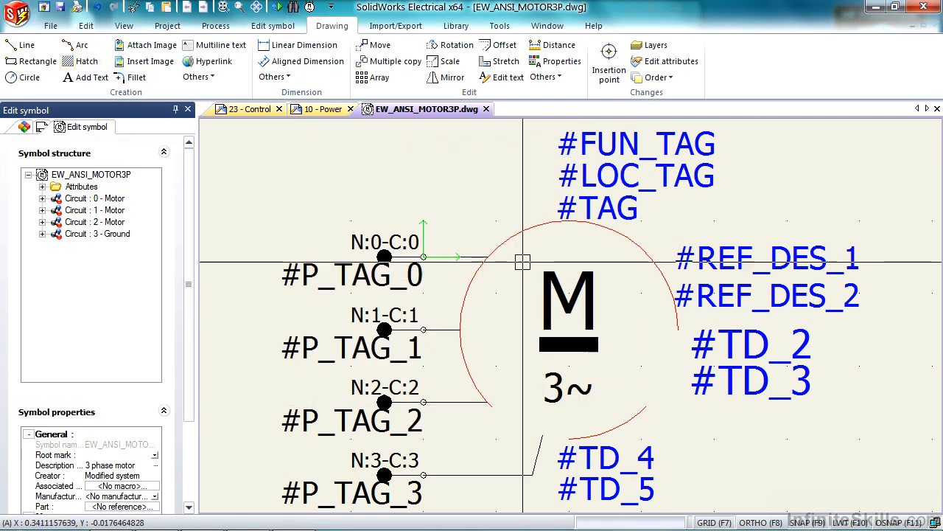
Add a layer named NEW LAYER to the symbol drawing
click(519, 237)
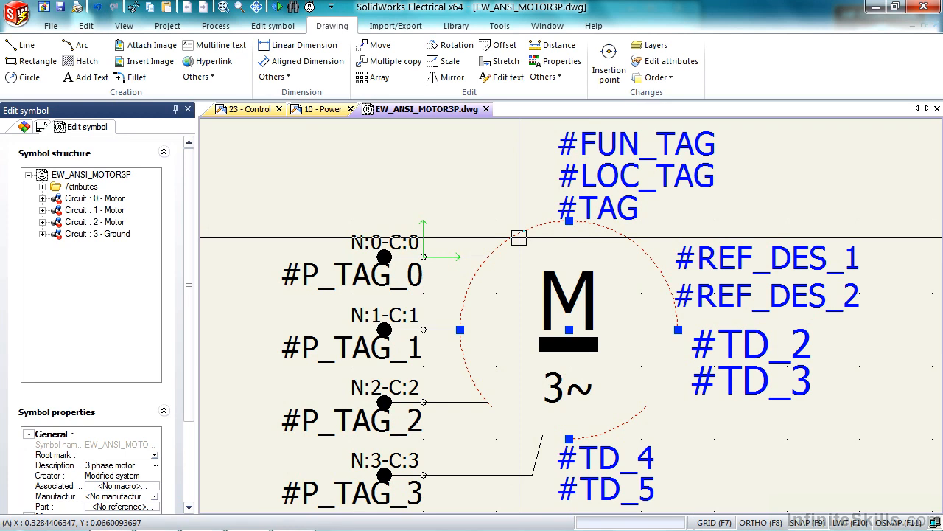
click(647, 50)
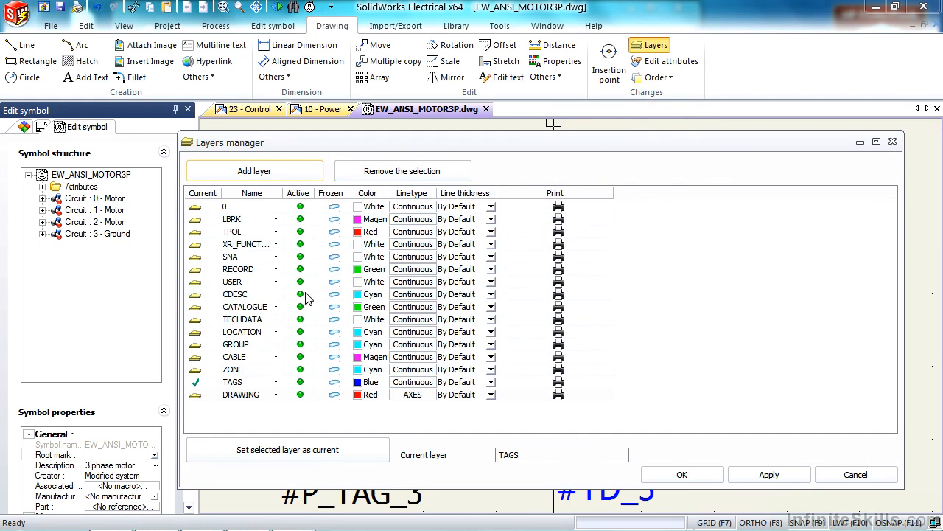
click(269, 171)
double_click(251, 408)
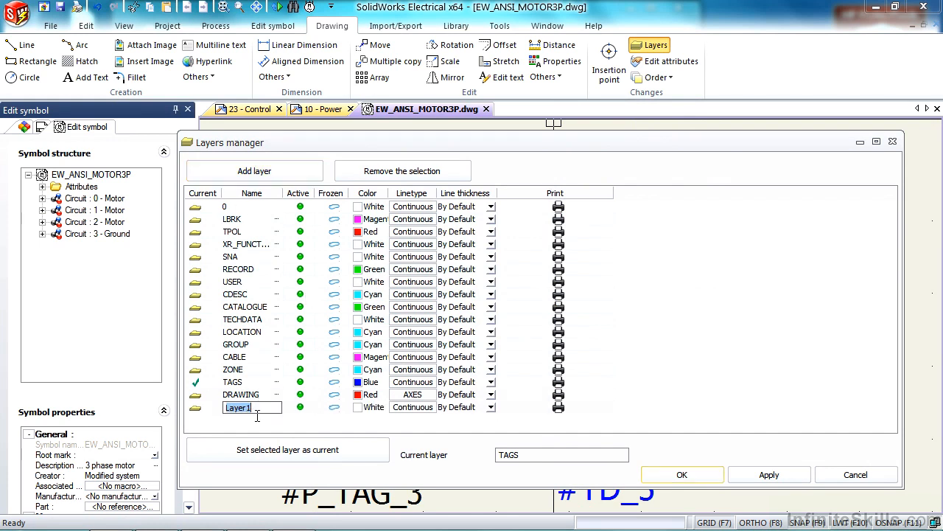
text(NEW)
Give NEW LAYER color 144 with the Continuous linetype and apply the layer changes
click(369, 406)
click(435, 266)
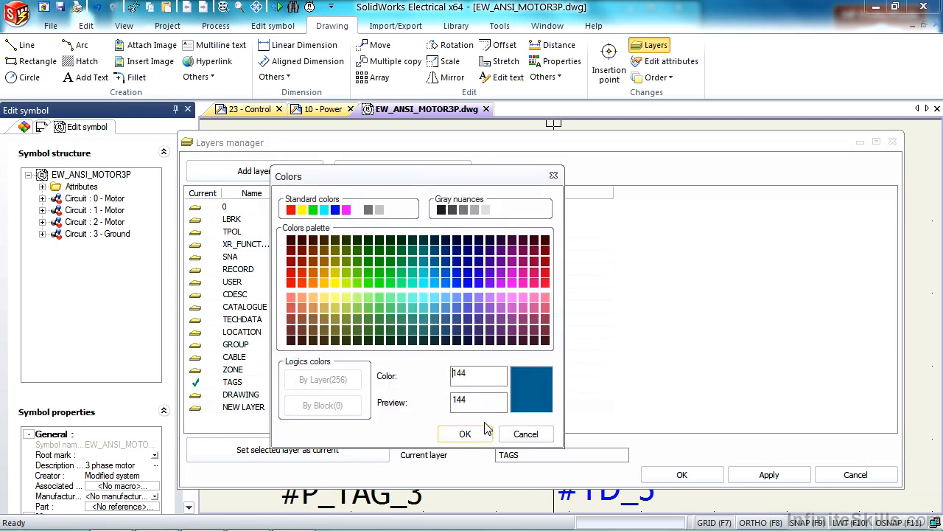
click(465, 434)
click(412, 407)
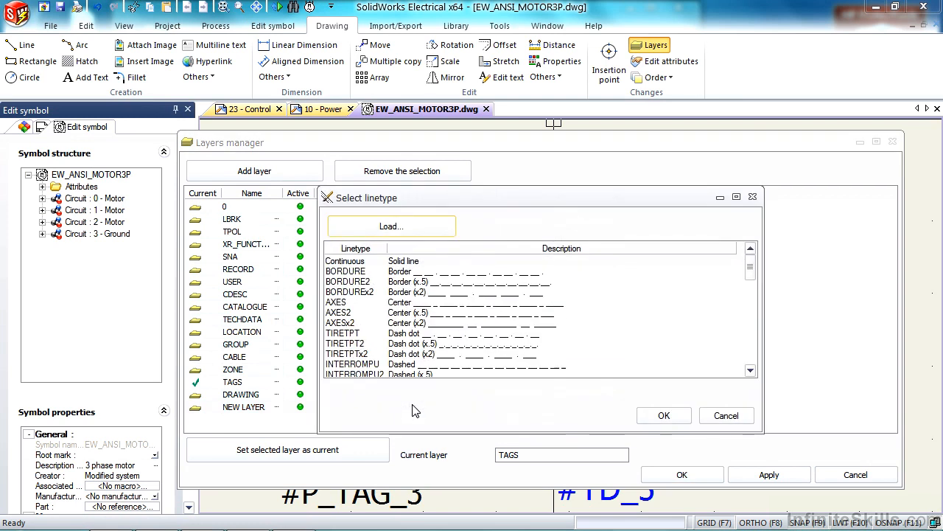
click(662, 416)
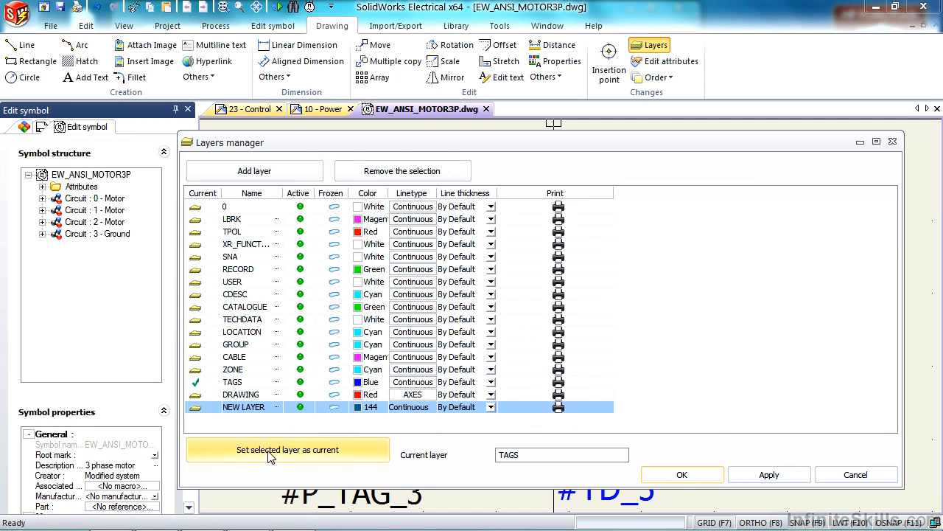
click(768, 474)
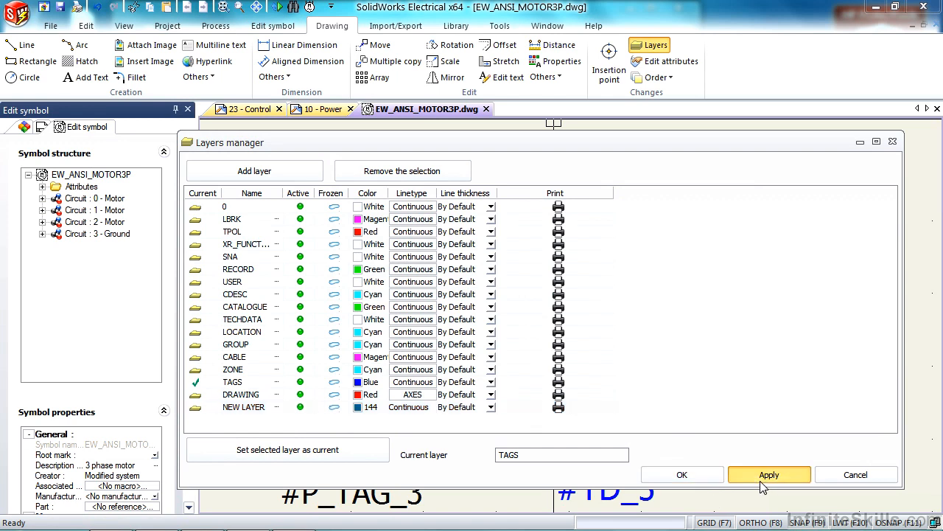
click(682, 474)
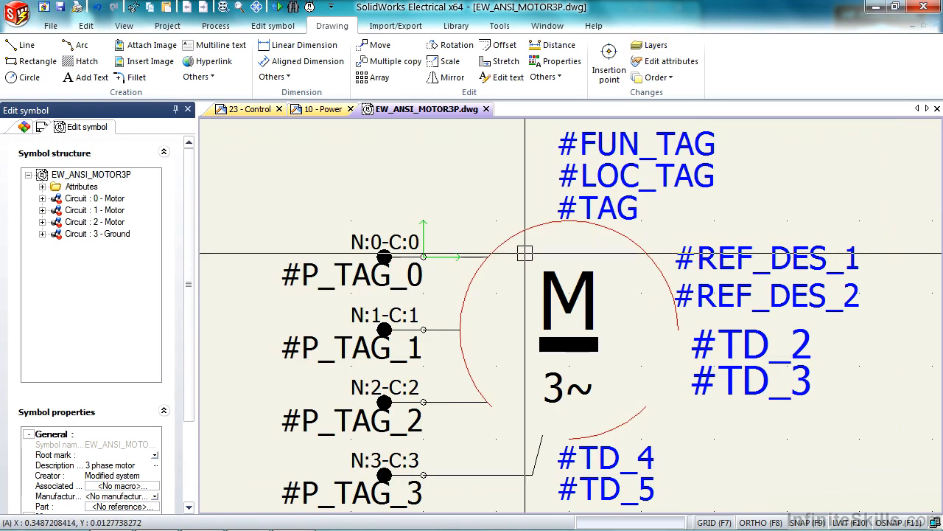
Set the motor circle's color to 240 in its properties
click(518, 231)
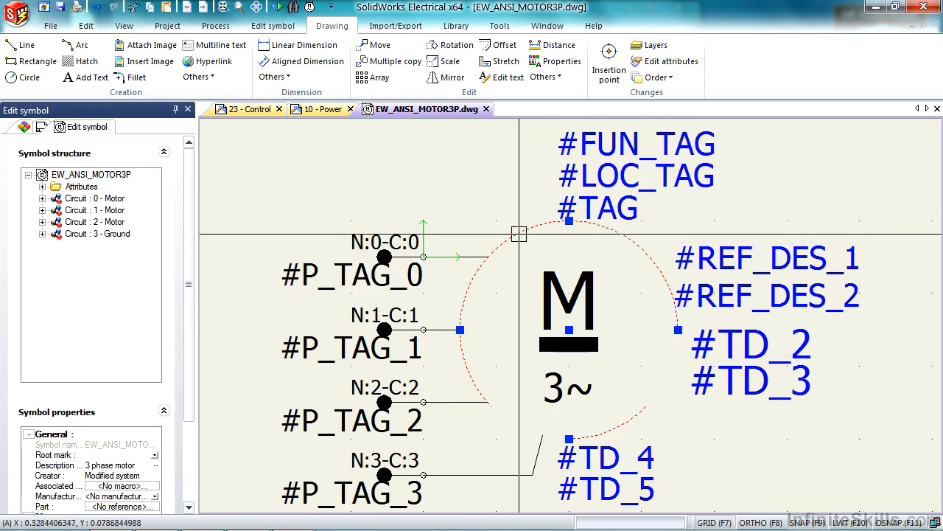
right_click(519, 234)
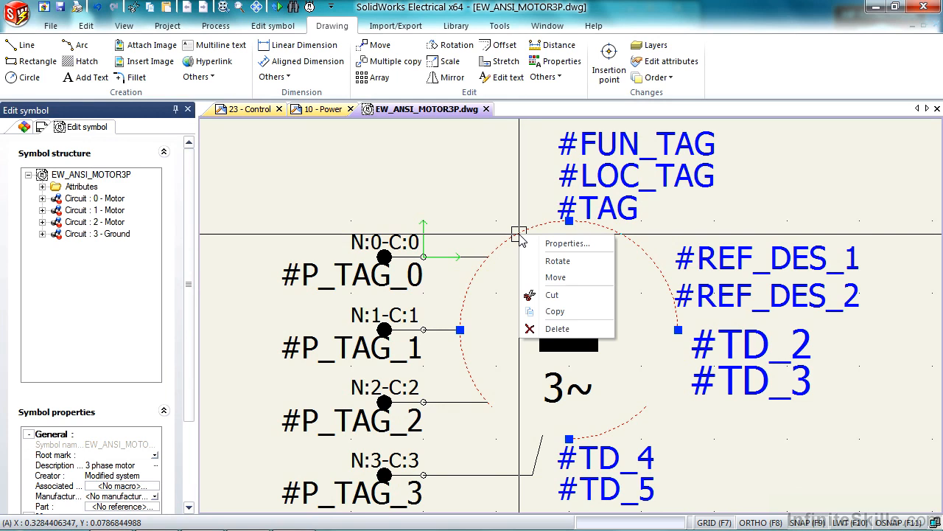
click(560, 244)
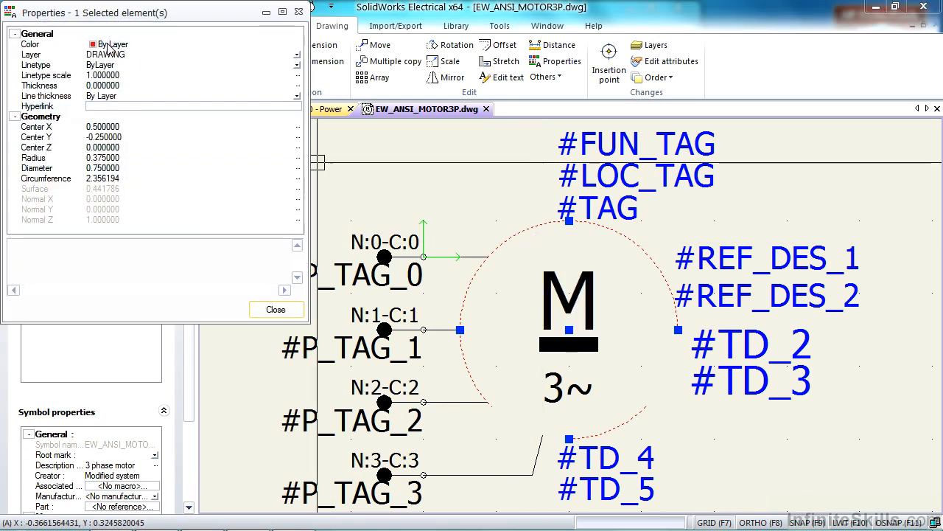
click(108, 46)
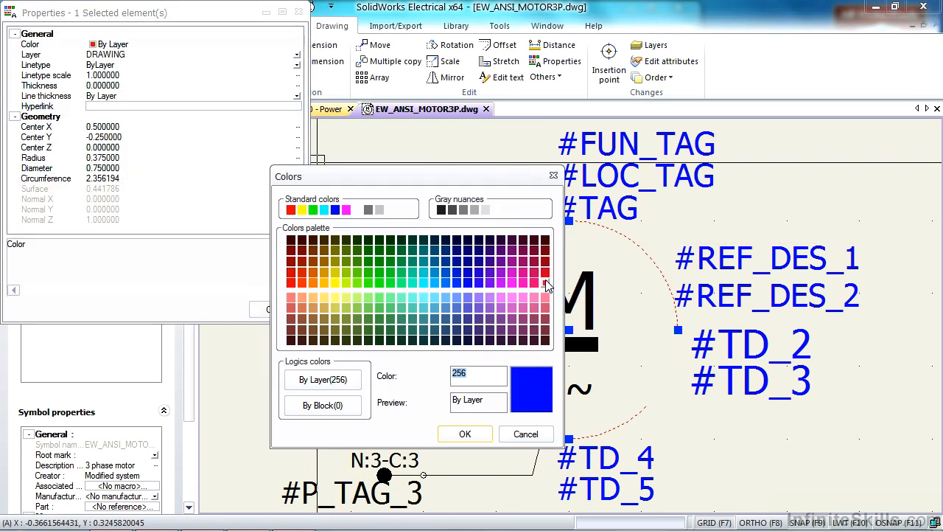
click(547, 284)
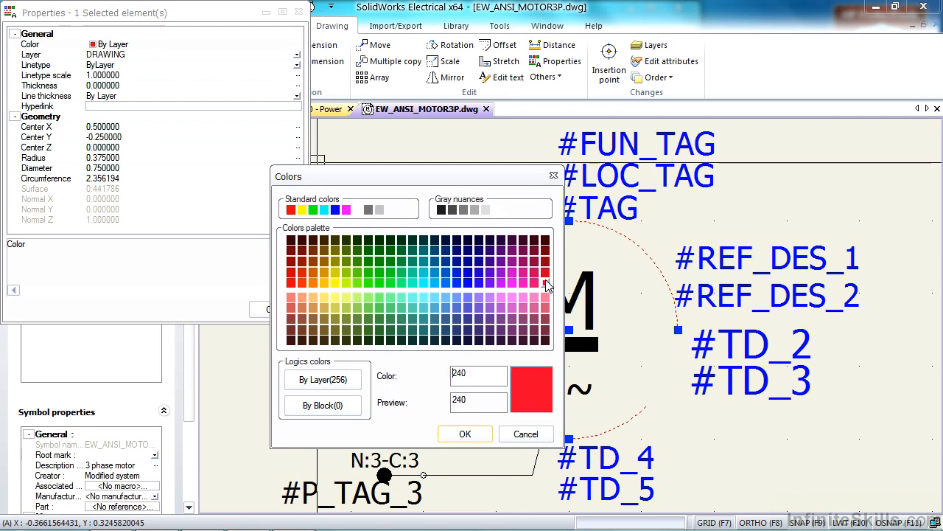
click(466, 434)
key(Escape)
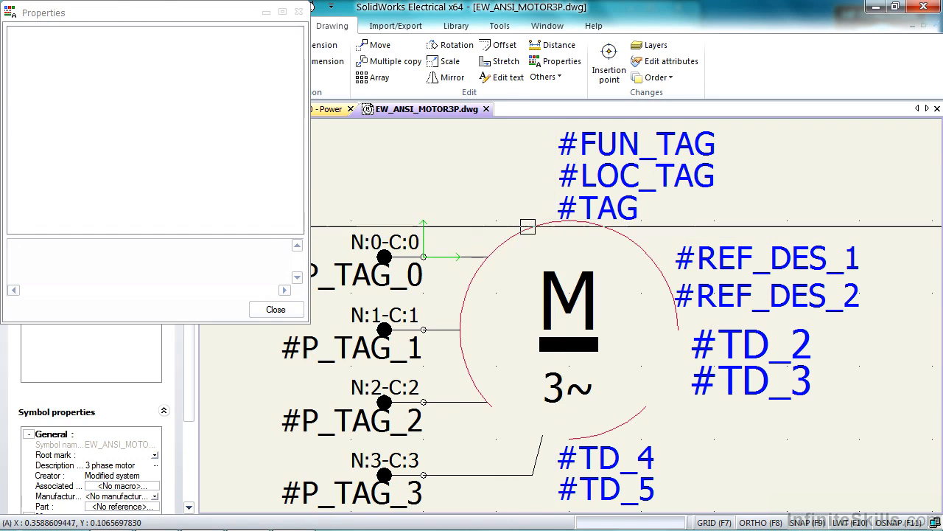
Assign the motor circle to NEW LAYER and close its properties
click(530, 228)
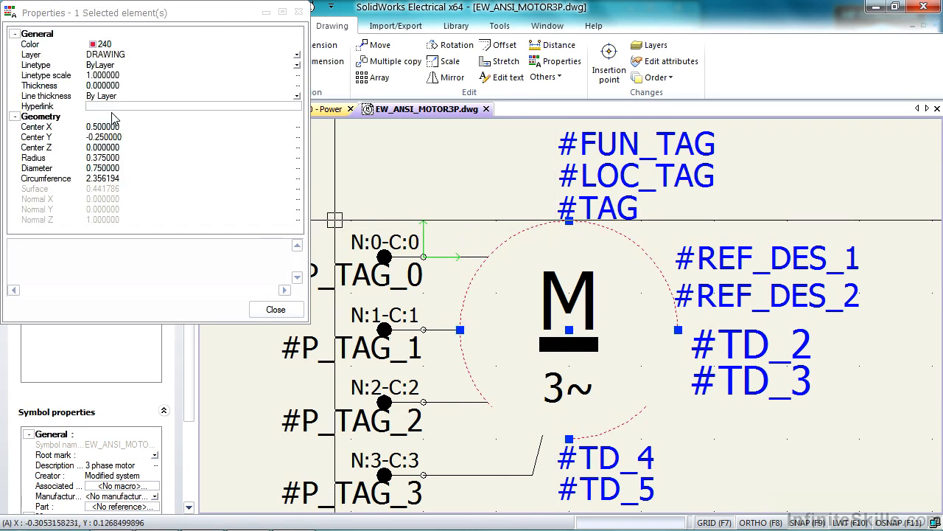
click(101, 56)
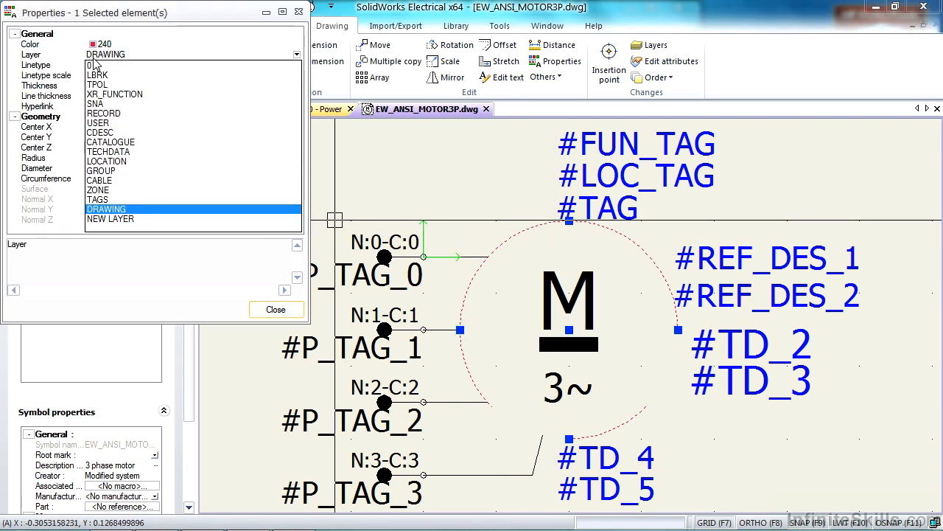
click(110, 219)
click(276, 310)
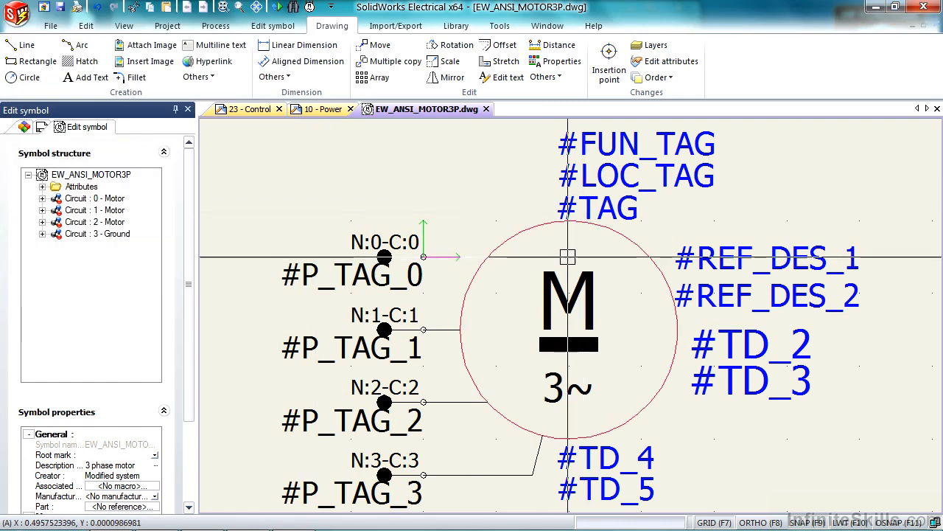
Set the motor circle's color to By Layer (256) in its properties and deselect the circle
click(519, 238)
right_click(519, 238)
click(546, 247)
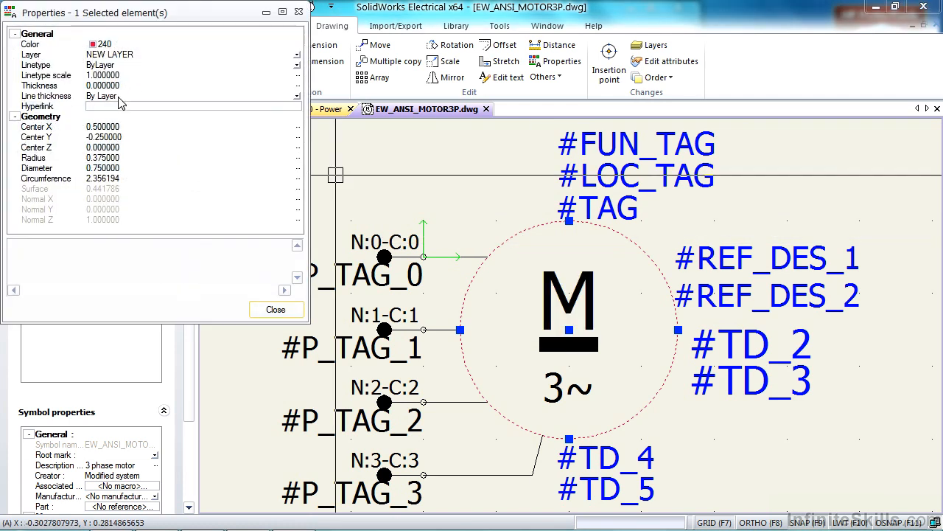
click(118, 45)
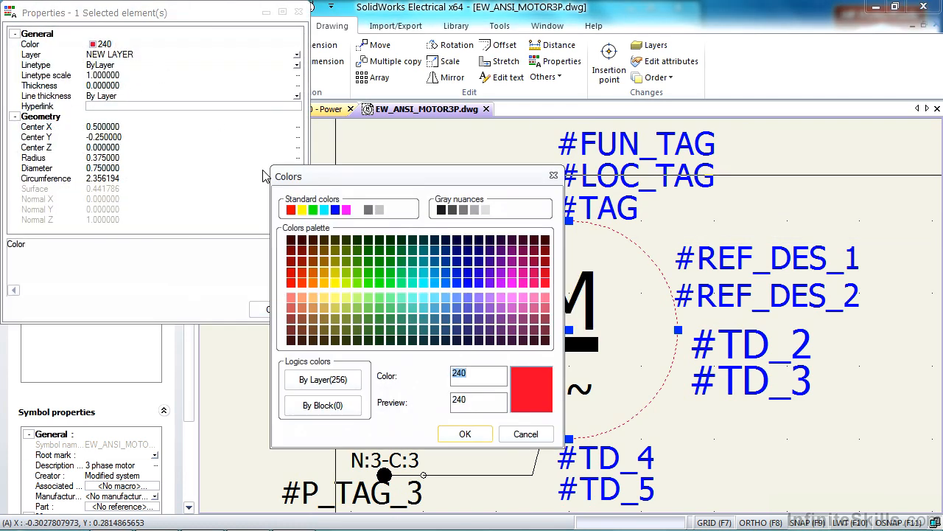
click(324, 383)
click(322, 382)
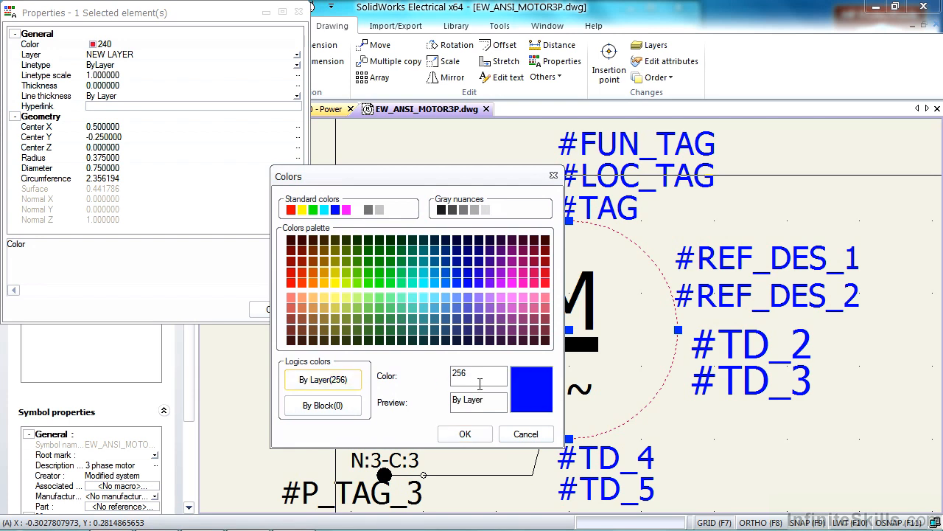
click(465, 433)
click(271, 311)
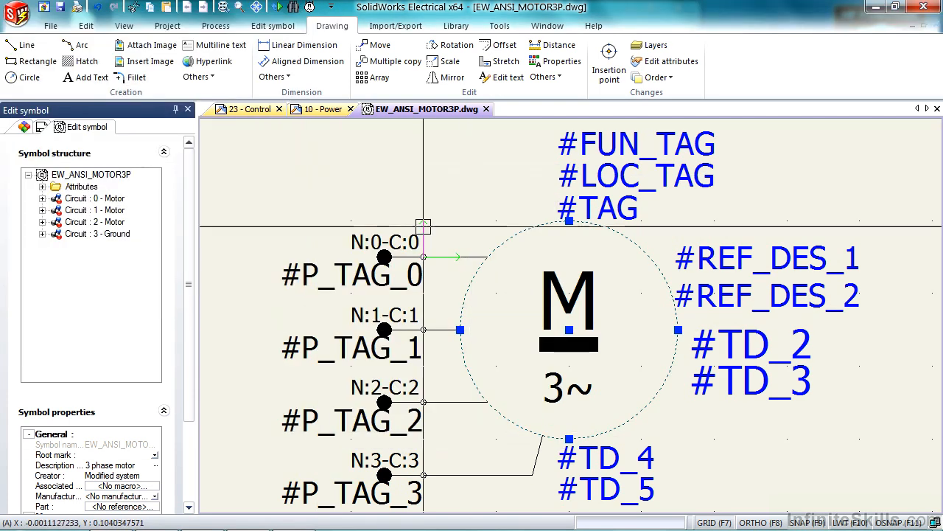
key(Escape)
Assign the motor circle and the narrow rectangle below the letter M together to NEW LAYER
click(578, 344)
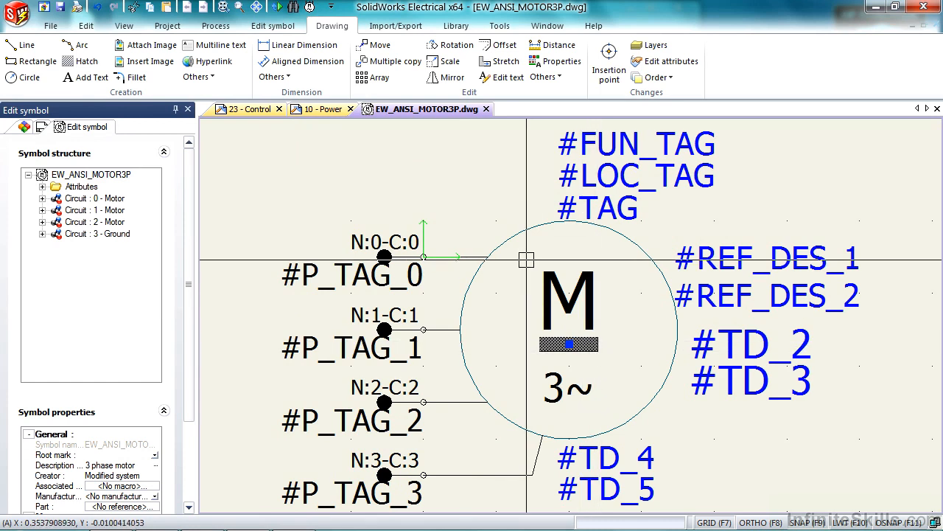
click(518, 230)
click(618, 353)
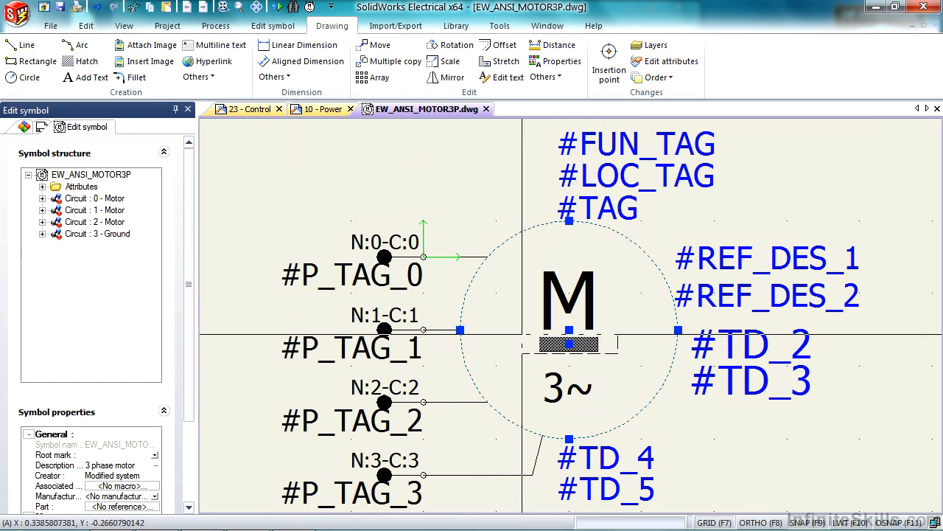
click(521, 338)
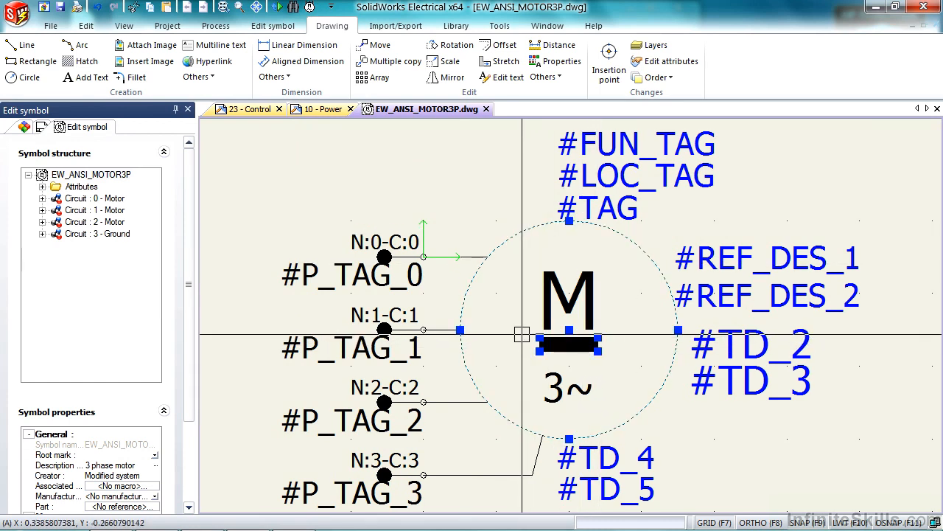
click(560, 62)
click(150, 43)
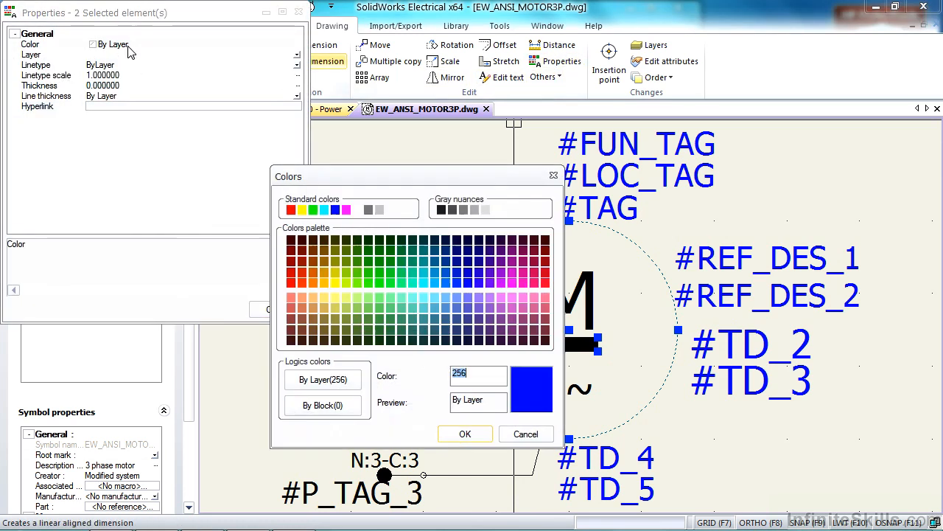
click(518, 431)
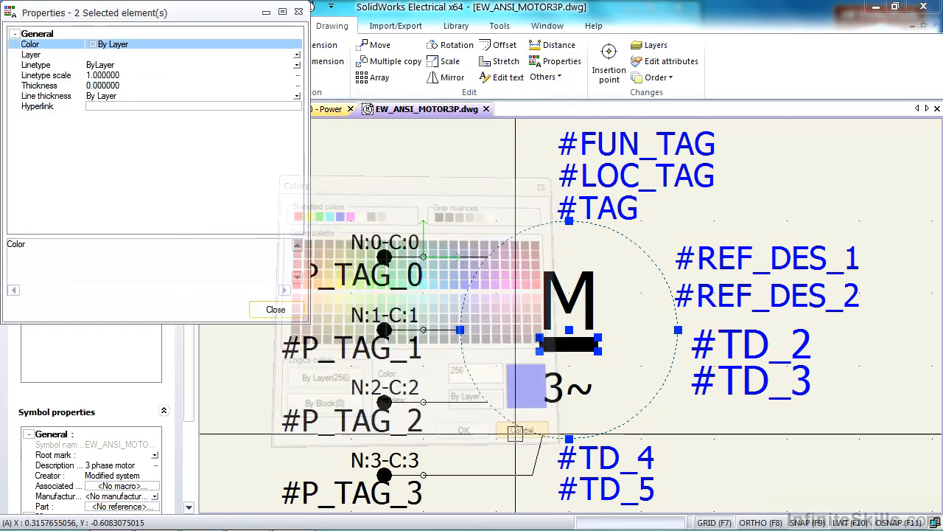
click(109, 67)
click(119, 55)
click(121, 219)
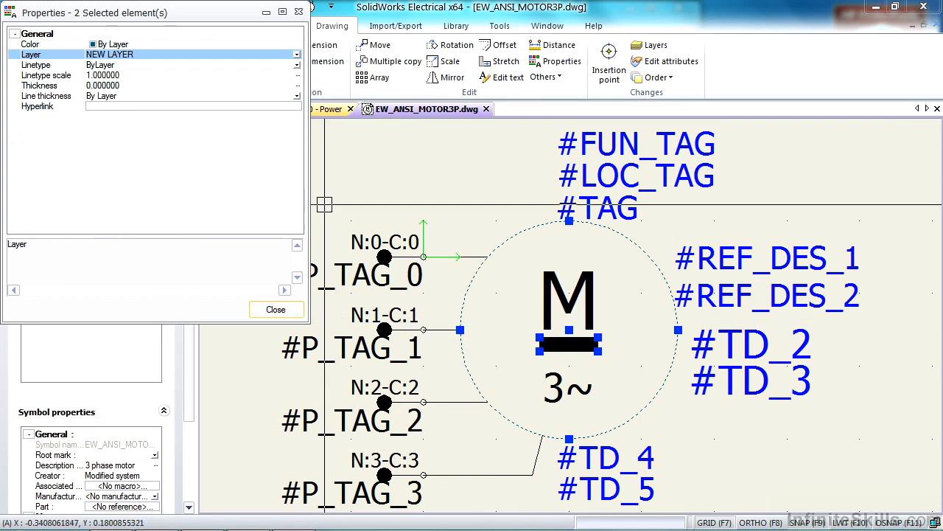
click(275, 309)
Delete the #TD_2 and #TD_3 attributes beside the motor circle
click(846, 417)
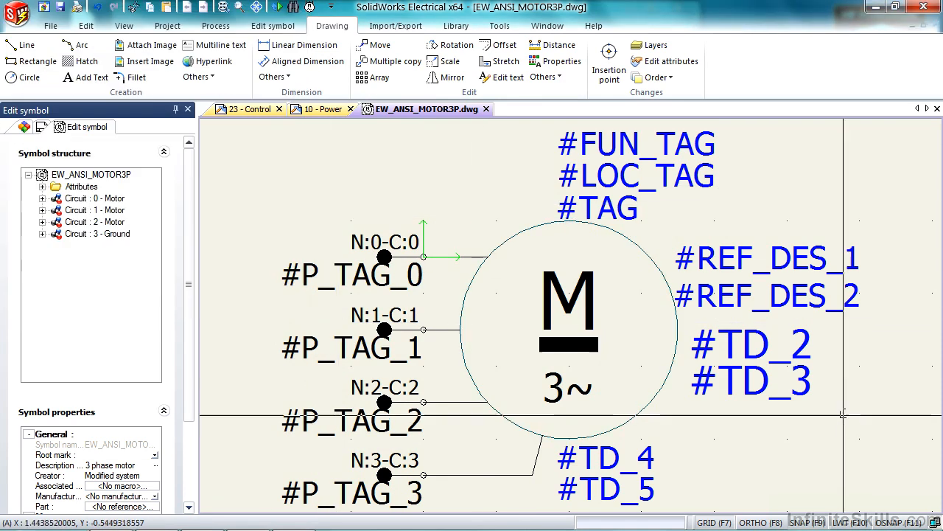
click(744, 346)
key(Delete)
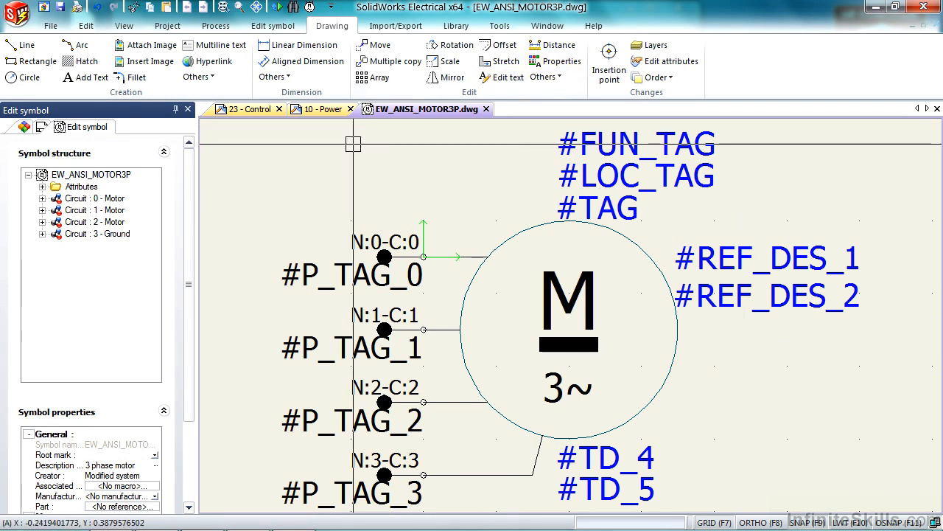
Start inserting symbol attributes and choose #TD_2 (Power) and #TD_3 (Speed) from the manufacturer data
right_click(78, 189)
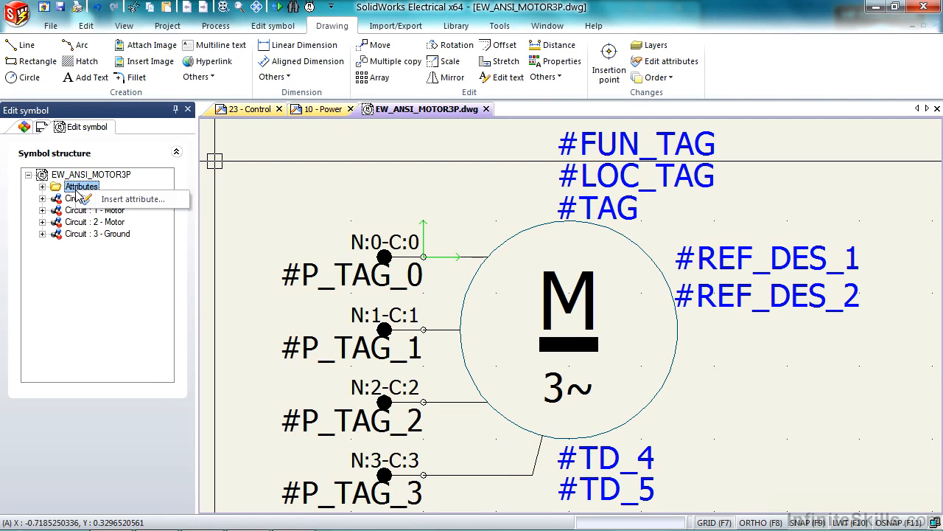
click(132, 202)
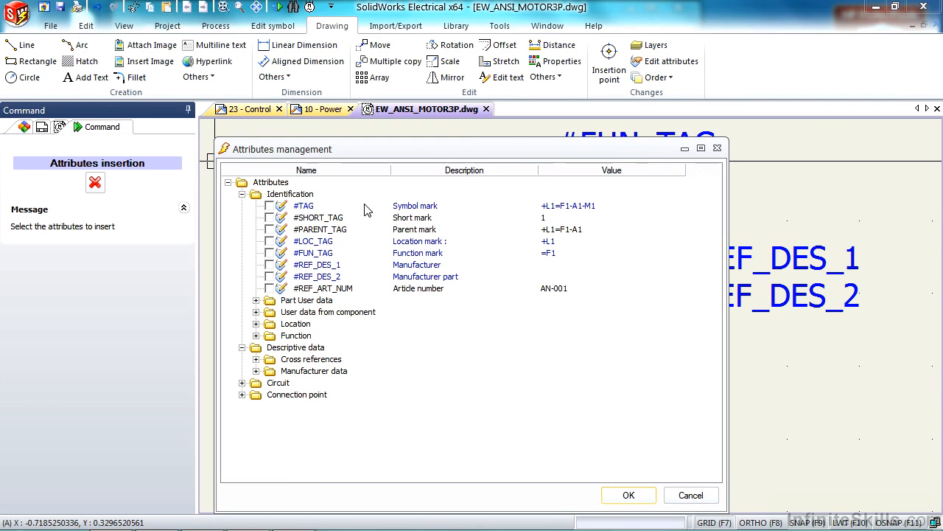
click(272, 183)
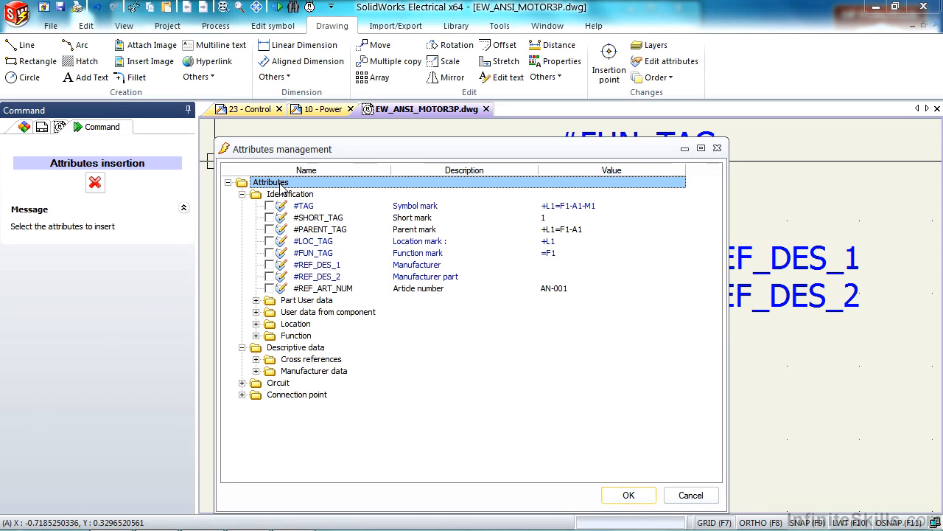
key(KP_Multiply)
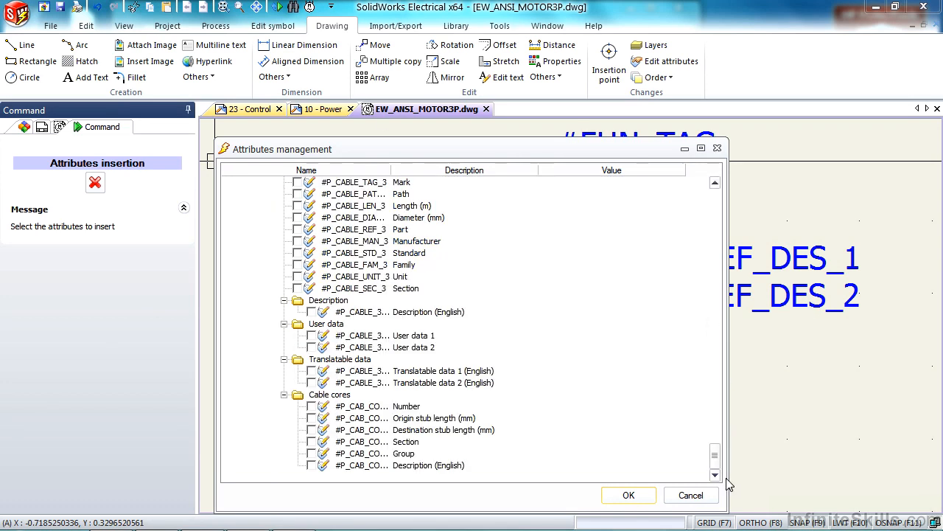
drag(714, 464, 730, 254)
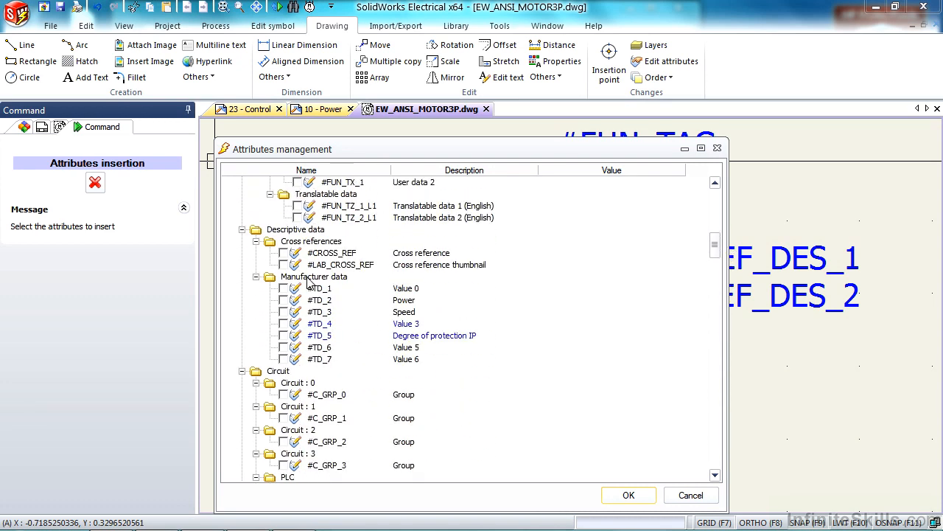
click(284, 300)
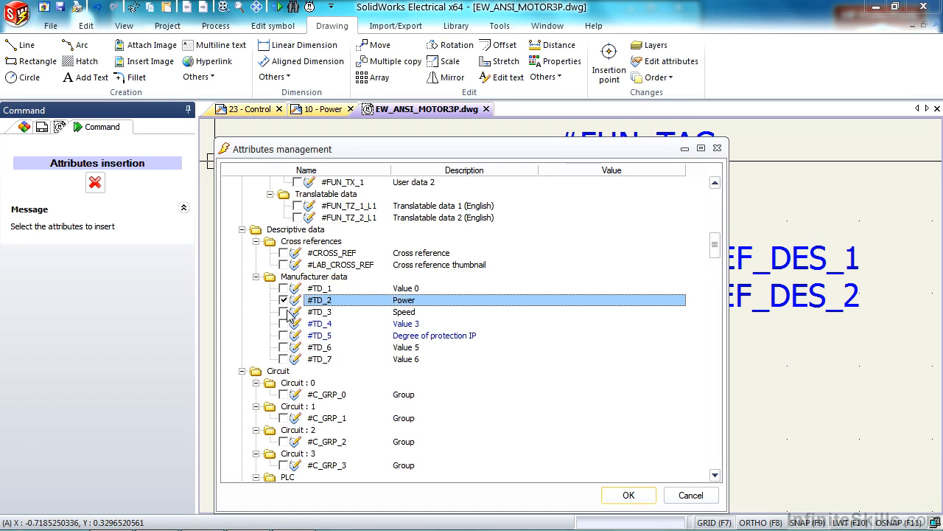
click(284, 312)
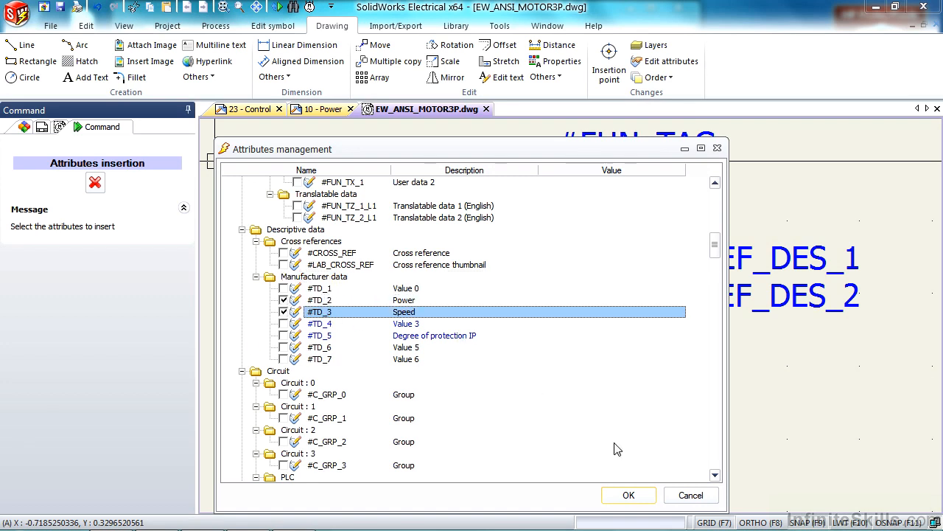
click(628, 495)
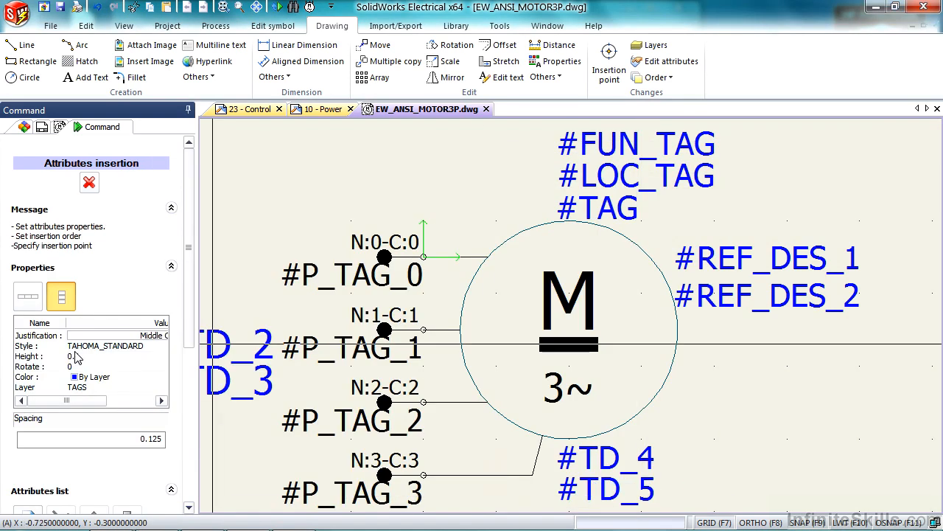
Try the horizontal arrangement for the inserted attributes and return to the vertical one
click(29, 296)
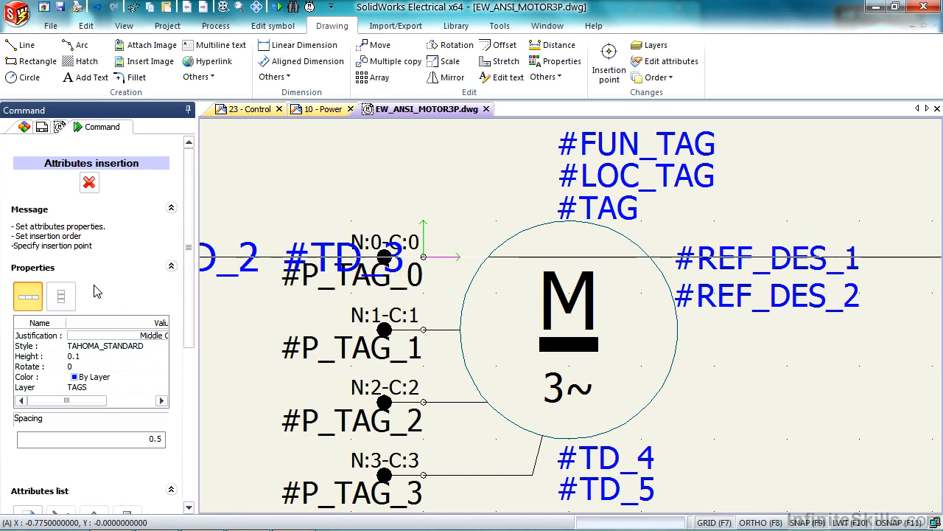
click(61, 296)
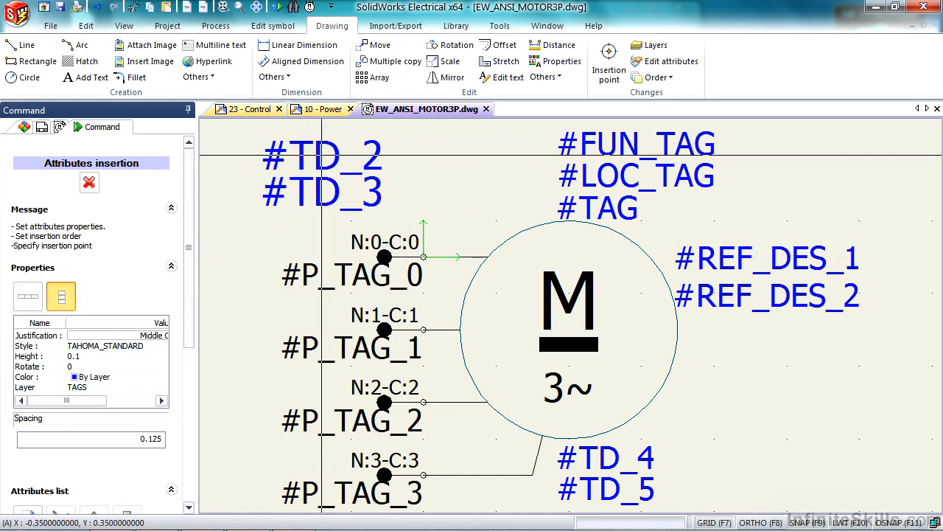
click(28, 296)
click(62, 299)
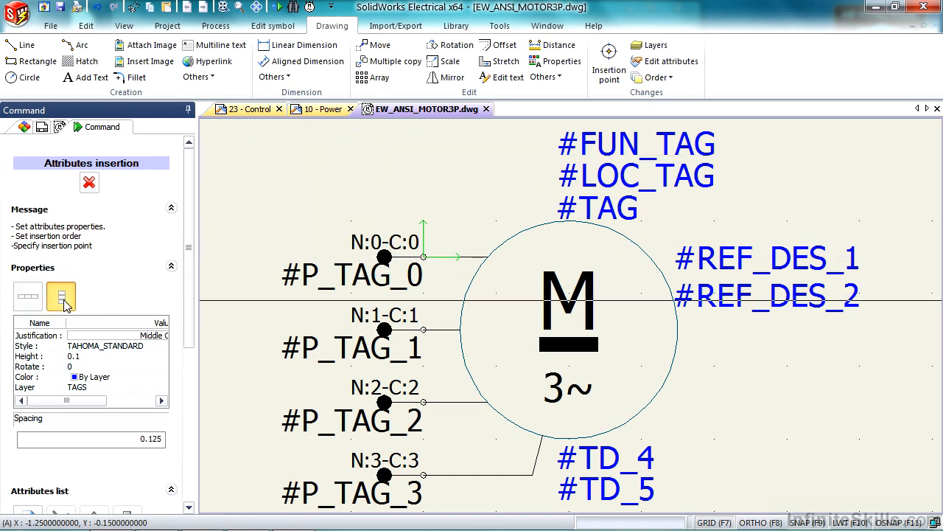
Change the inserted attributes' justification to another Middle option and check their layer, style and spacing settings
click(163, 336)
click(280, 397)
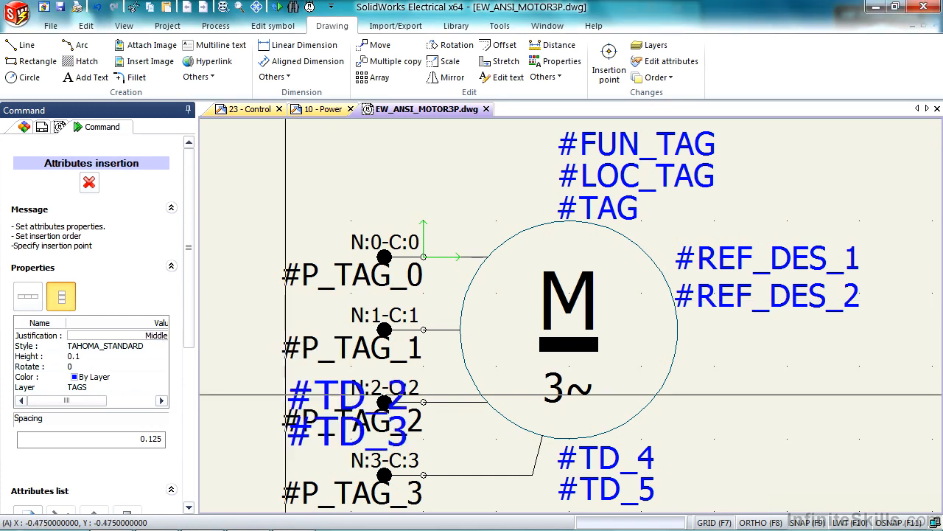
click(93, 390)
click(105, 353)
double_click(152, 444)
Move #TD_2 below #TD_3 in the insertion order of the attributes
drag(186, 321, 186, 428)
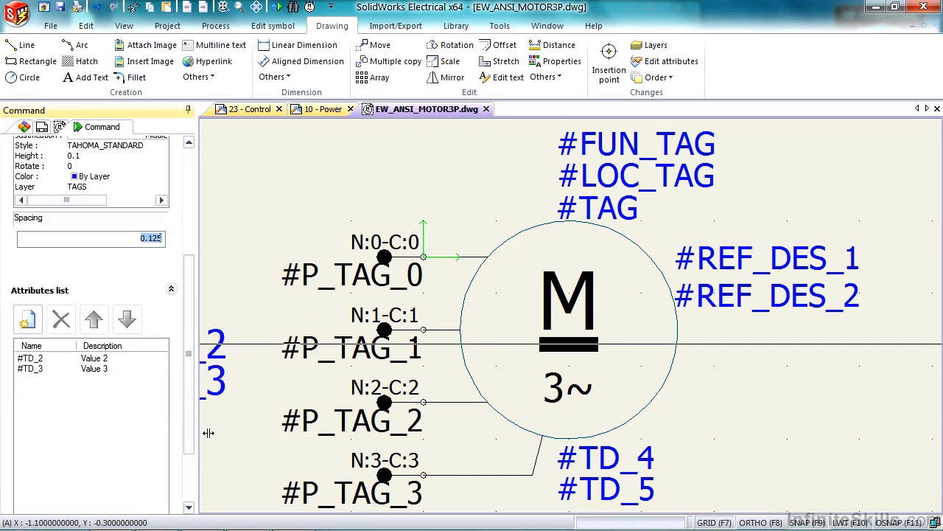
click(127, 318)
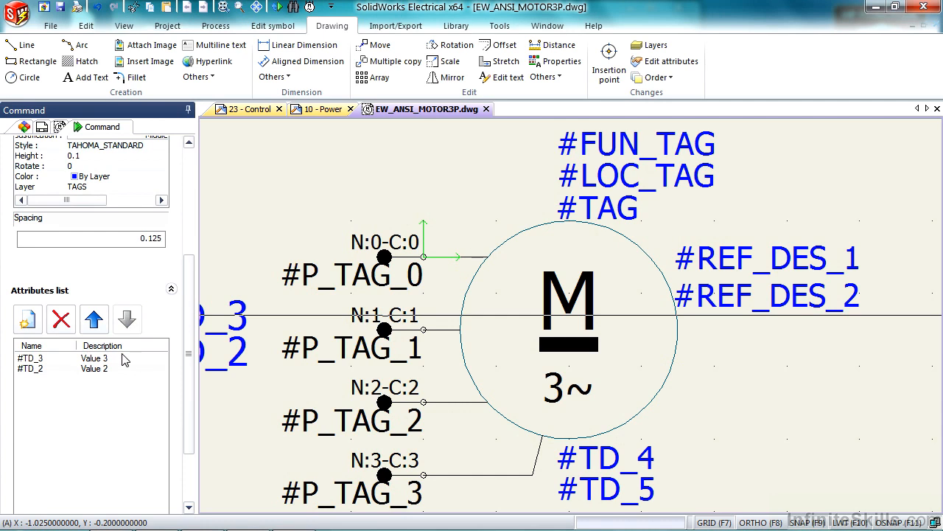
Keep #TD_3 above #TD_2 in the attribute order and place both attributes beside the motor circle, below #REF_DES_2
click(93, 319)
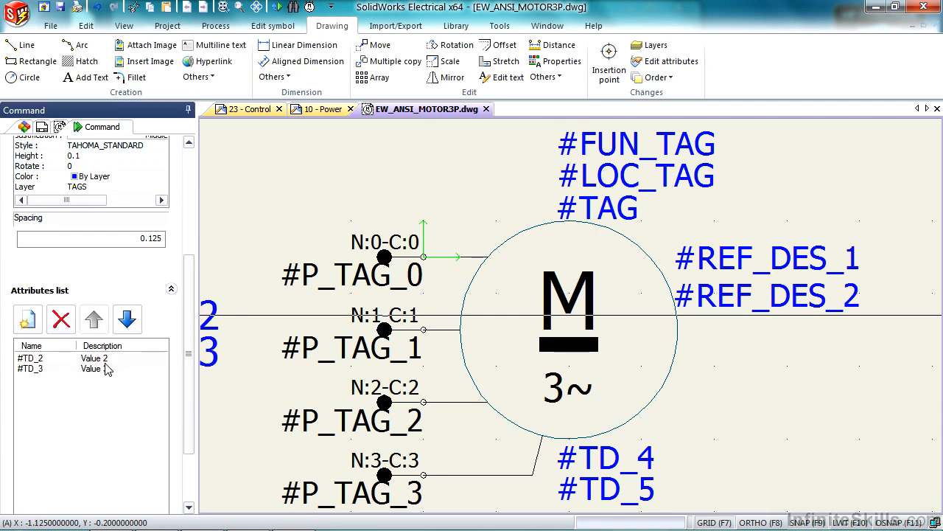
click(127, 318)
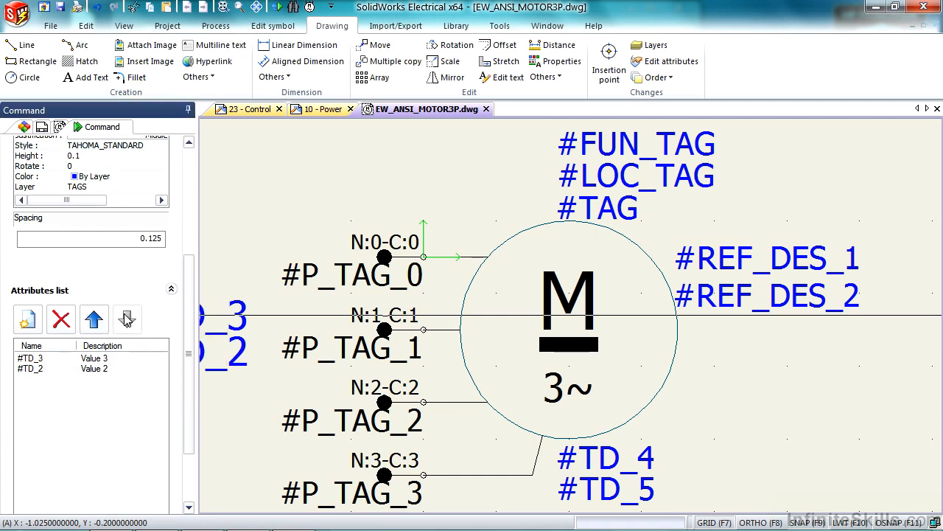
click(685, 352)
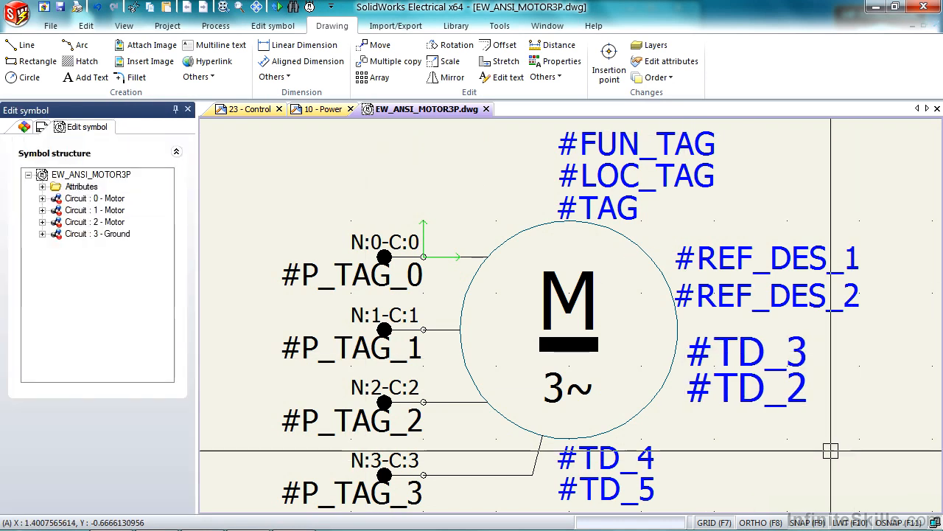
Delete the four connection points 0 to 3 from the motor symbol's leads
click(383, 245)
click(385, 317)
click(384, 391)
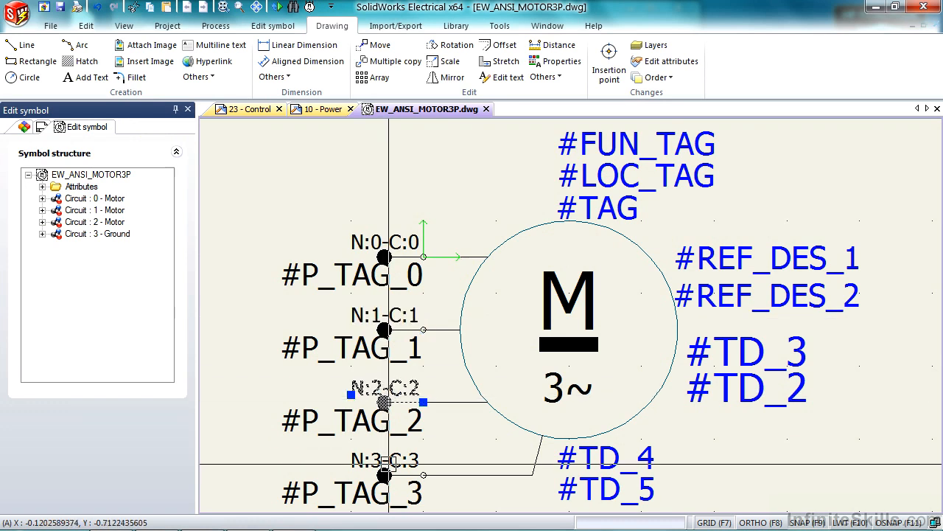
click(384, 470)
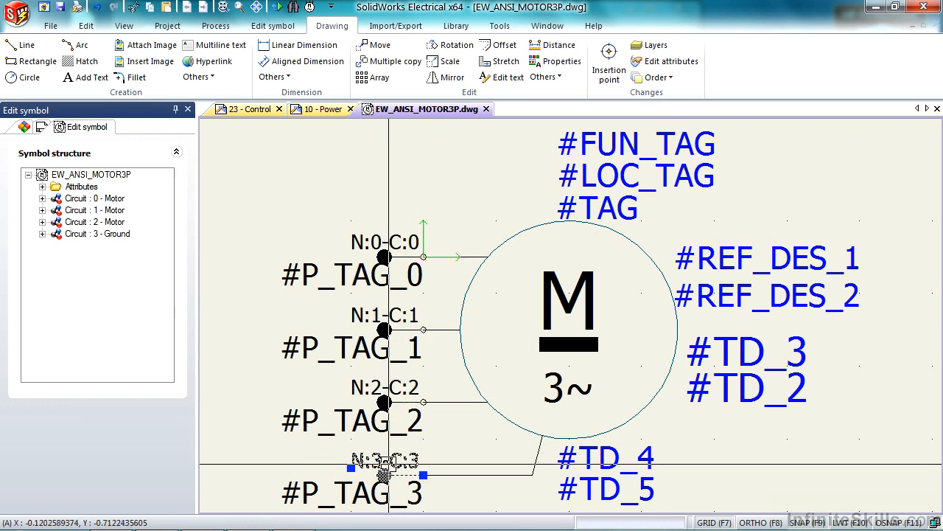
click(384, 400)
click(383, 329)
click(382, 256)
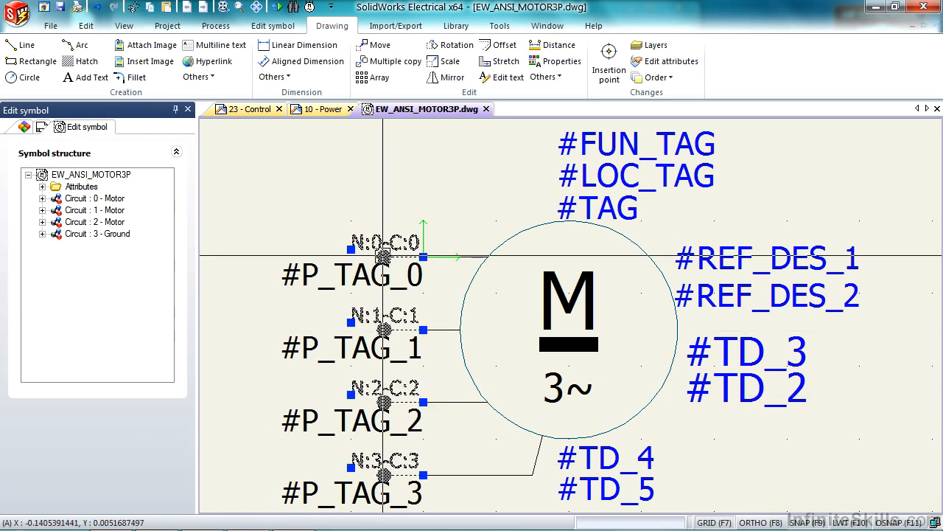
key(Delete)
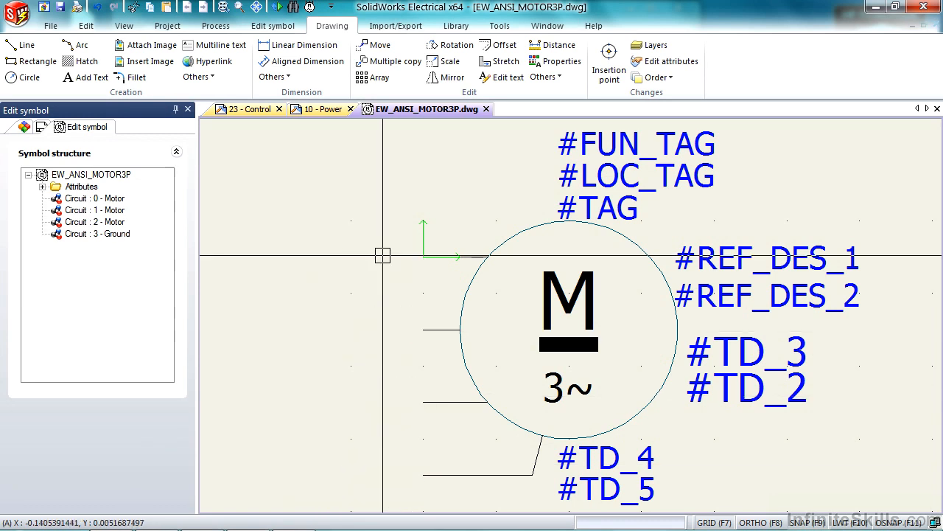
Delete the three Motor circuits and the Ground circuit from the symbol structure
click(84, 199)
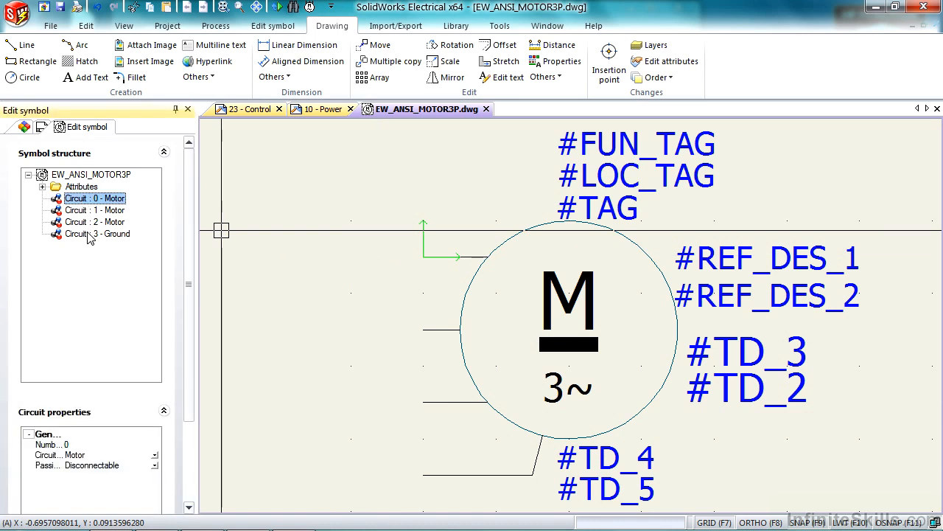
click(88, 234)
click(88, 200)
key(Delete)
click(114, 203)
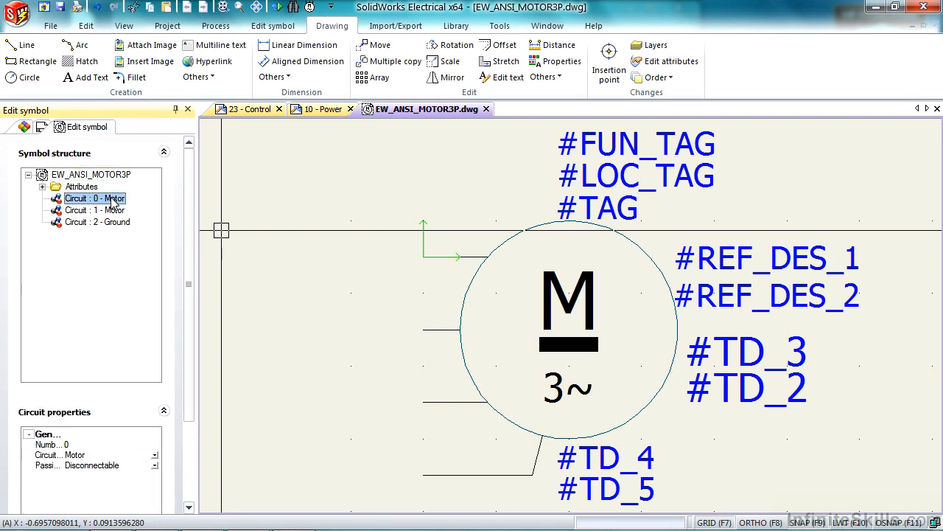
key(Delete)
click(115, 199)
key(Delete)
click(115, 199)
key(Delete)
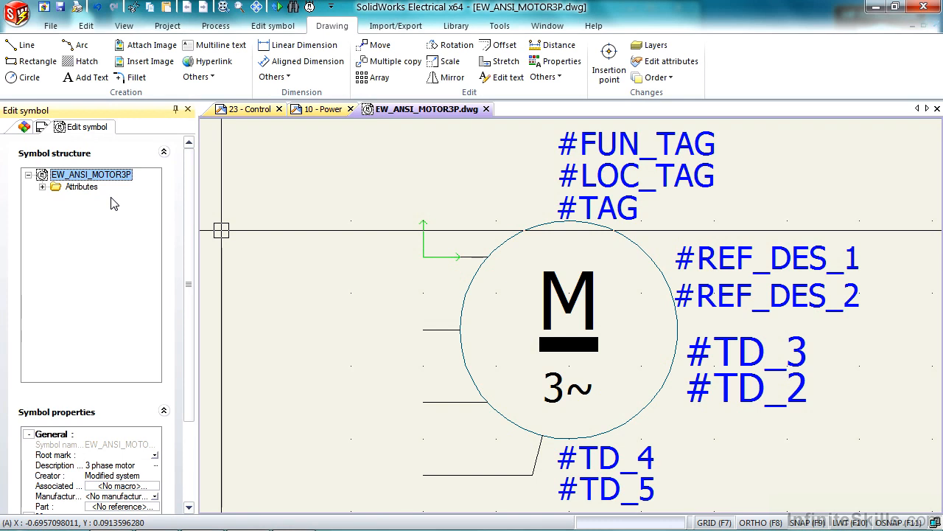
Add one new circuit of type Motor with Disconnectable information transmission to EW_ANSI_MOTOR3P
right_click(101, 179)
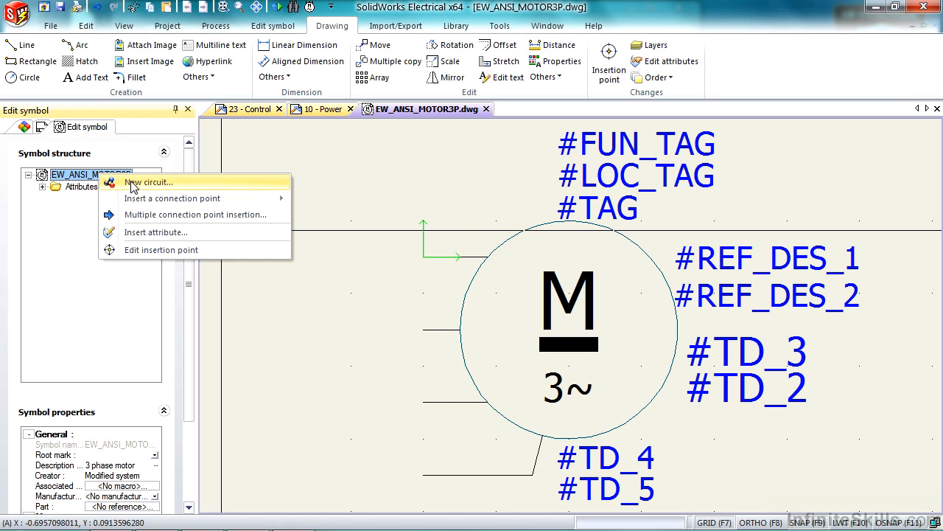
click(134, 182)
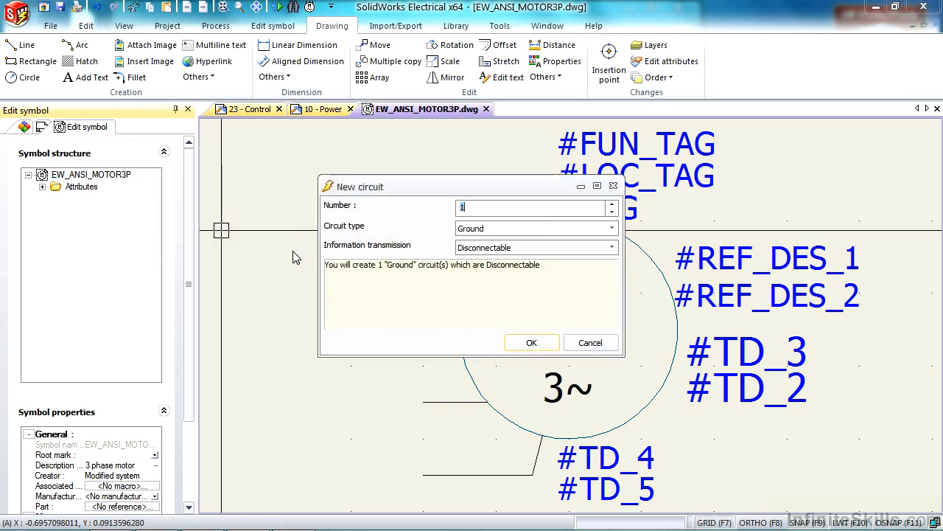
click(540, 228)
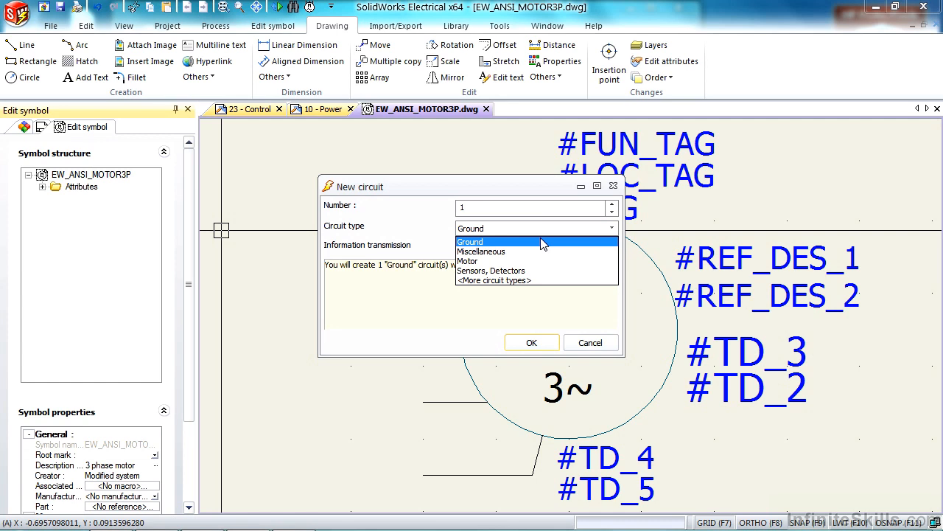
click(508, 261)
click(507, 250)
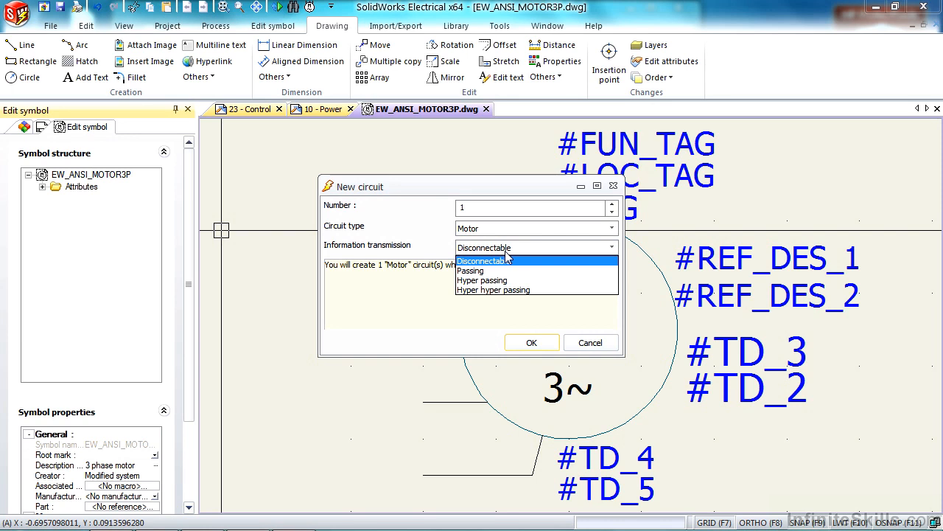
click(506, 259)
click(532, 343)
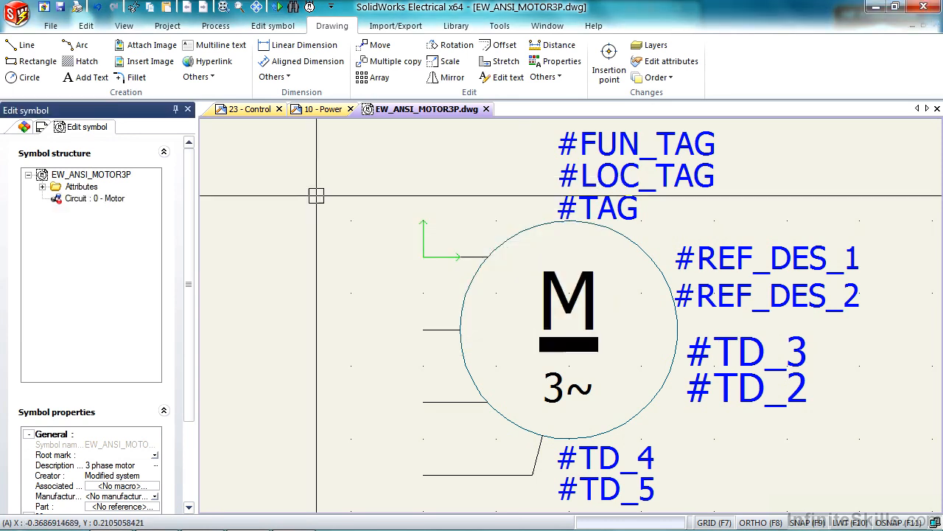
Insert an Incoming/Outgoing connection point for Circuit 0 at the end of the uppermost lead, facing away from the motor
right_click(92, 202)
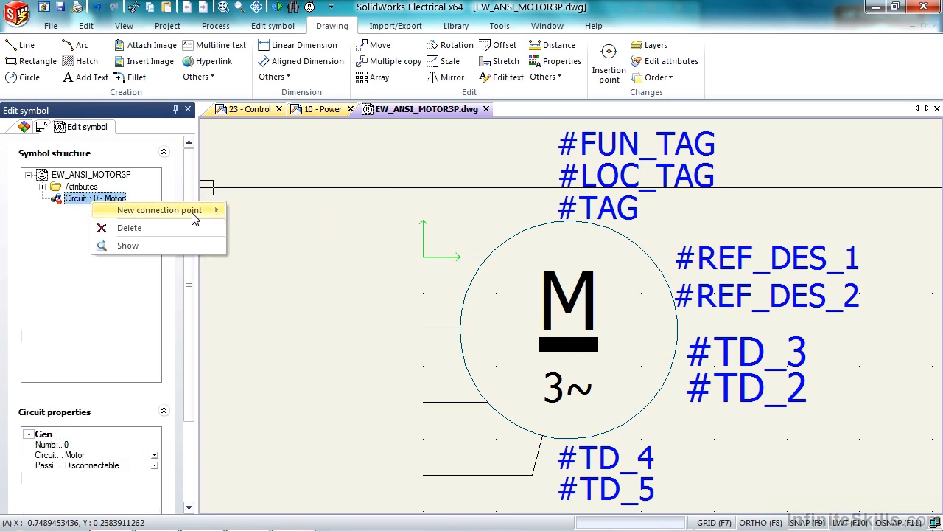
mouse_move(196, 214)
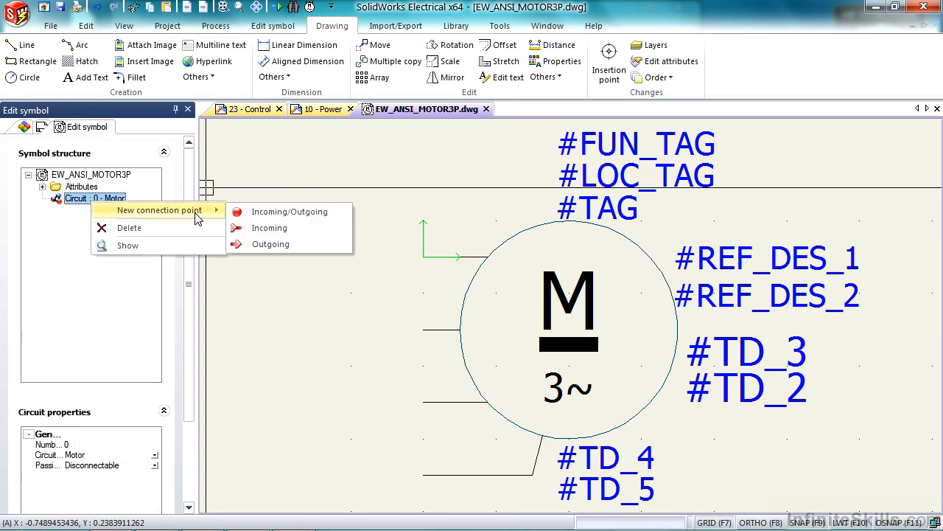
click(285, 213)
key(space)
key(space)
key(space)
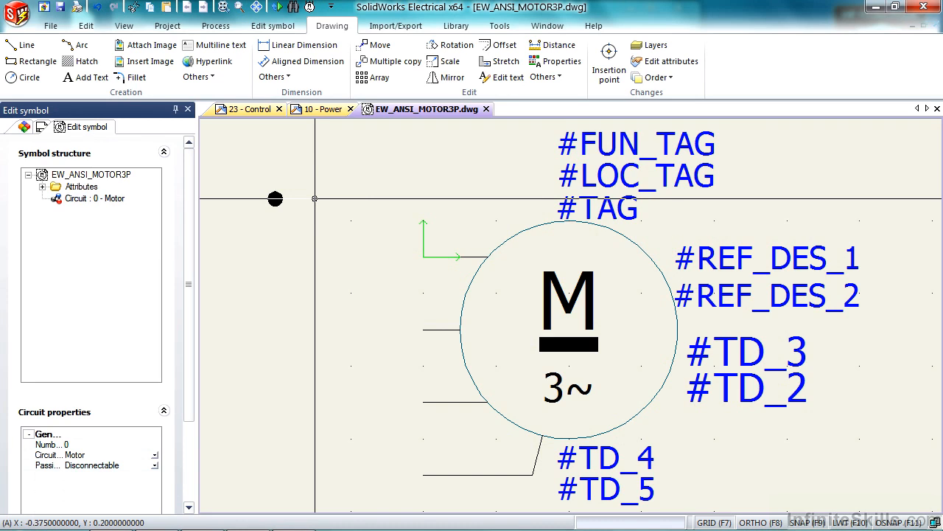
key(space)
key(space)
key(space)
key(space)
key(space)
key(space)
key(space)
key(space)
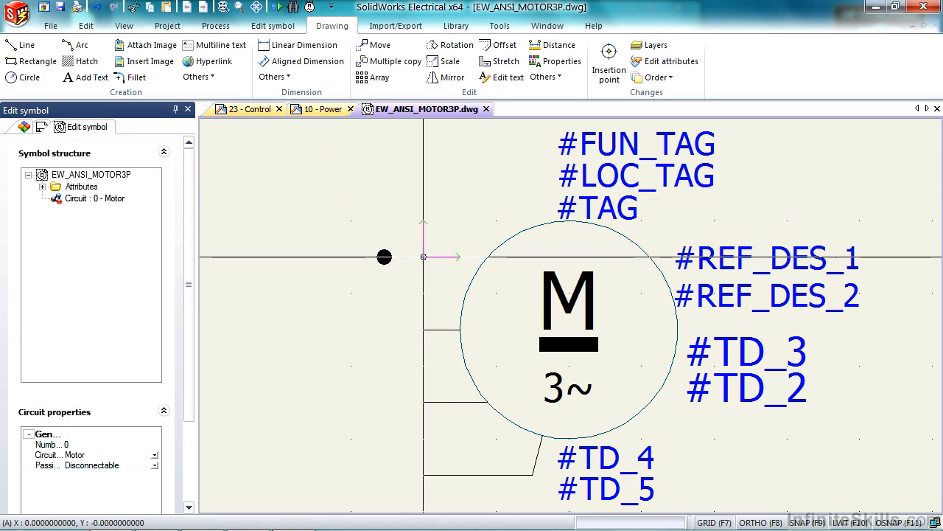
click(424, 257)
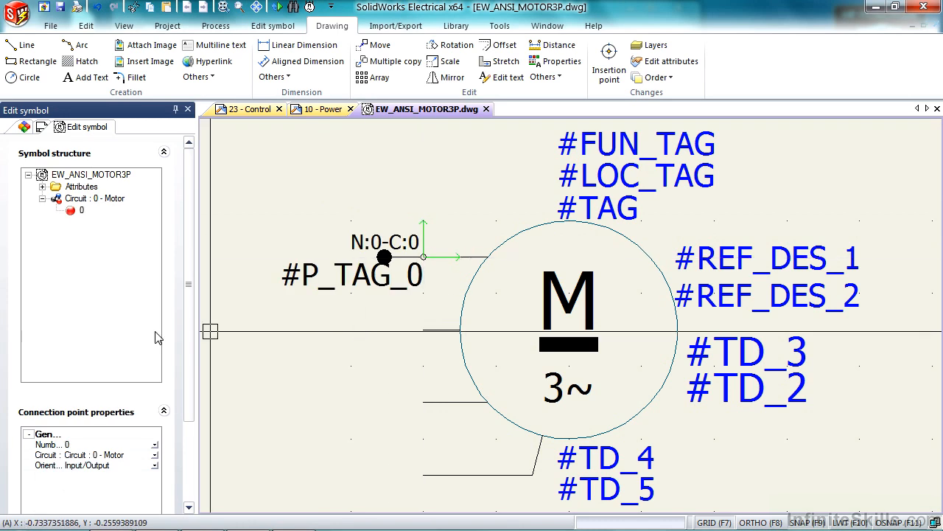
Start a multiple connection point insertion with three circuit rows, two of type Motor and one of type Ground
right_click(98, 178)
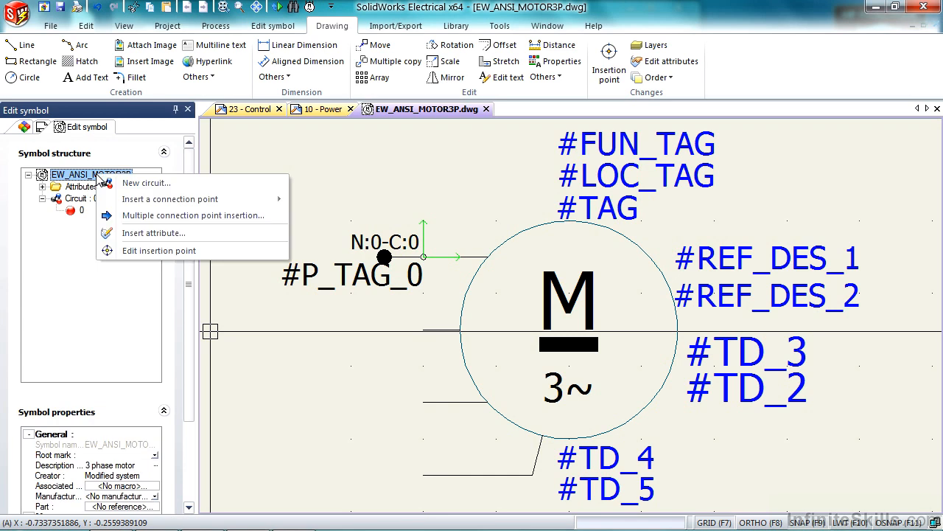
click(164, 218)
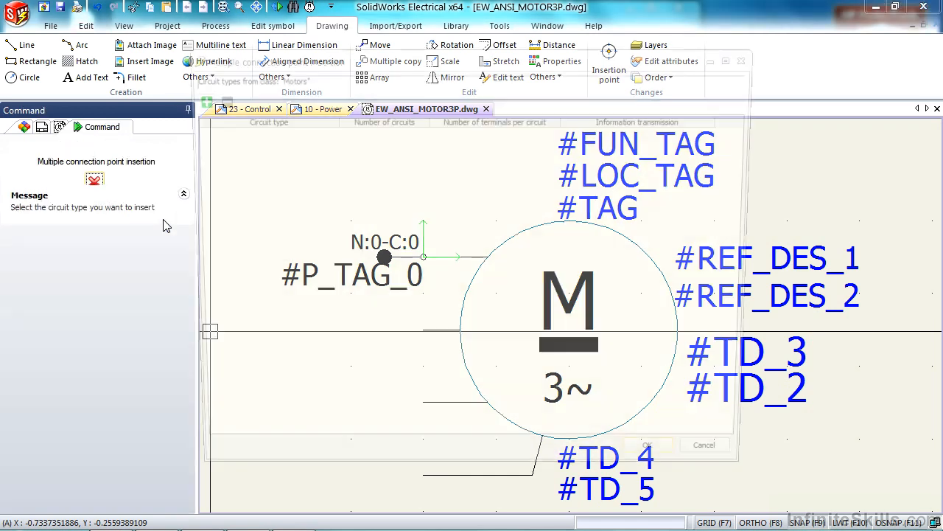
click(193, 99)
click(193, 98)
click(193, 99)
drag(325, 182, 211, 119)
click(221, 133)
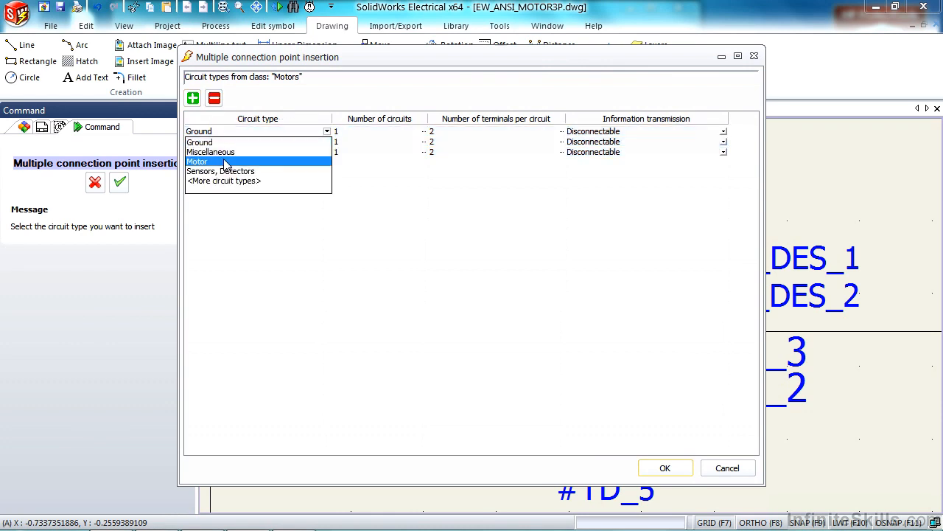
click(222, 162)
click(236, 147)
click(211, 151)
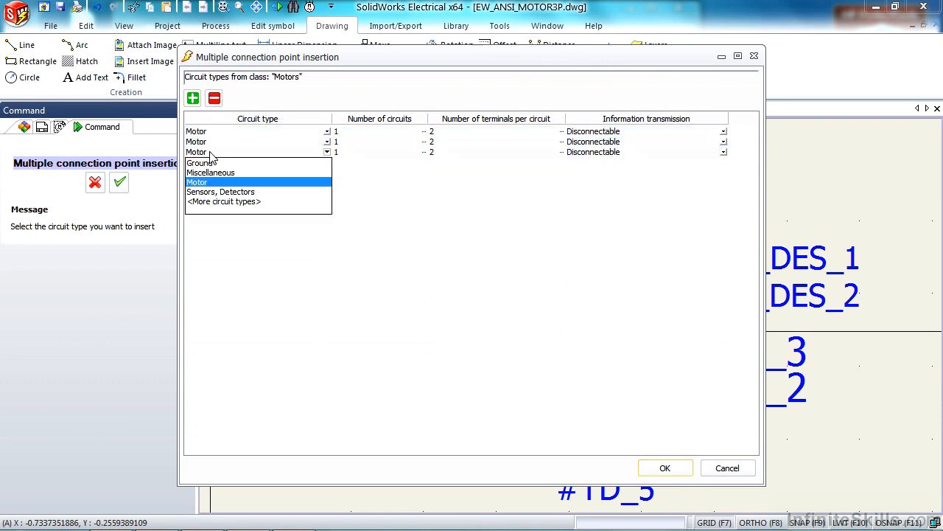
click(212, 163)
click(543, 210)
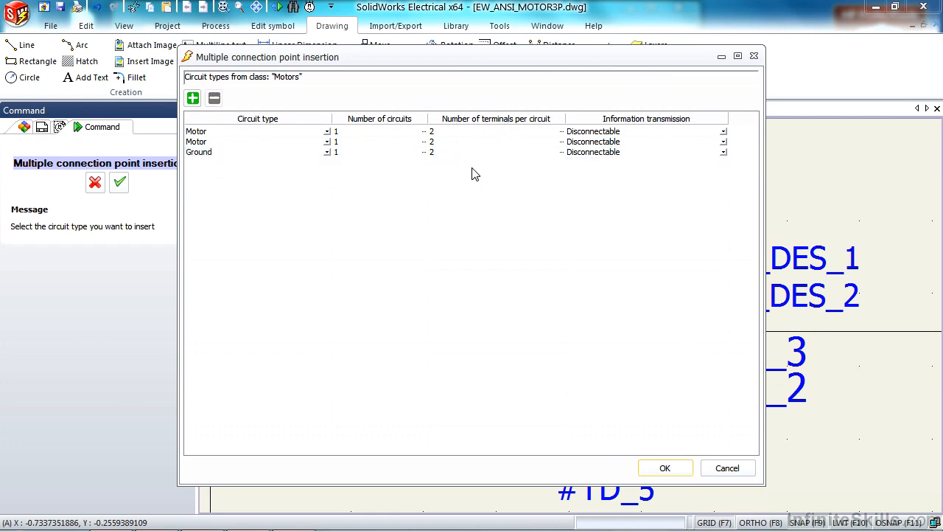
Set the number of terminals per circuit to 1 for all three circuits and accept the list
drag(472, 167, 408, 137)
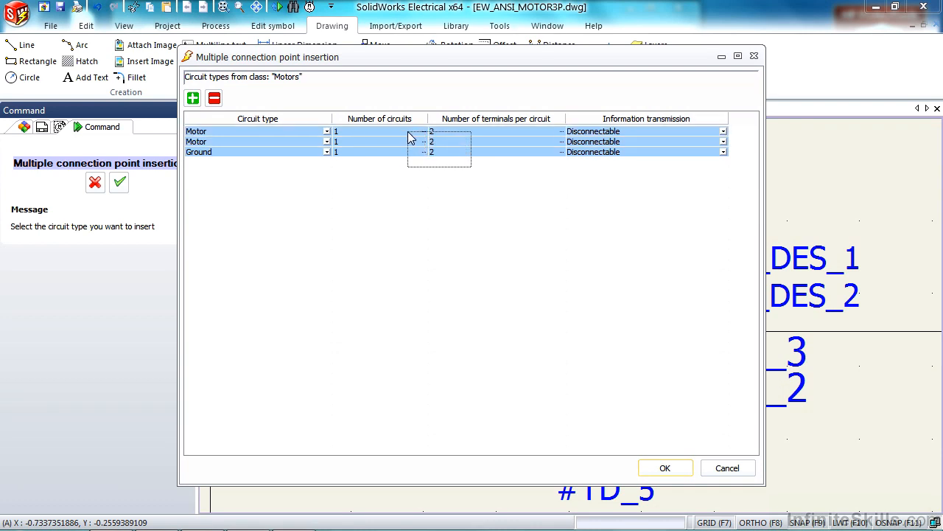
click(444, 136)
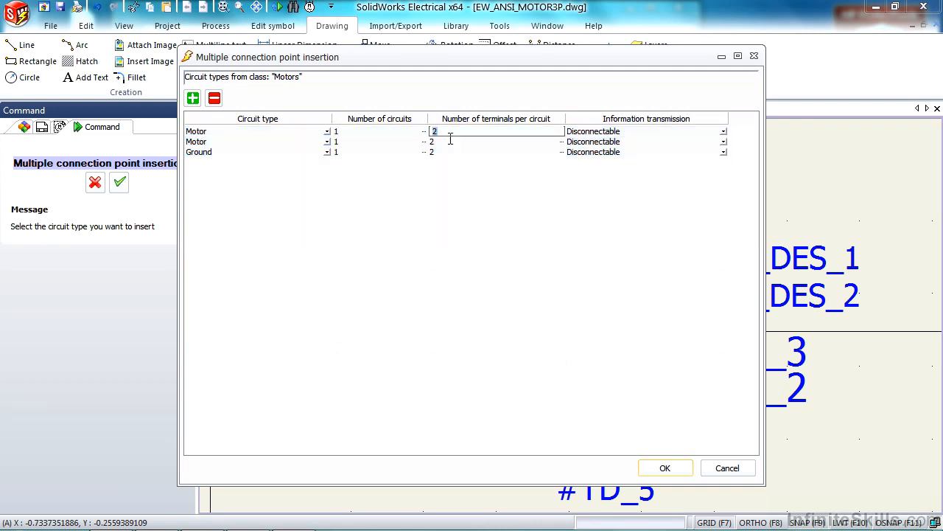
text(1)
click(445, 173)
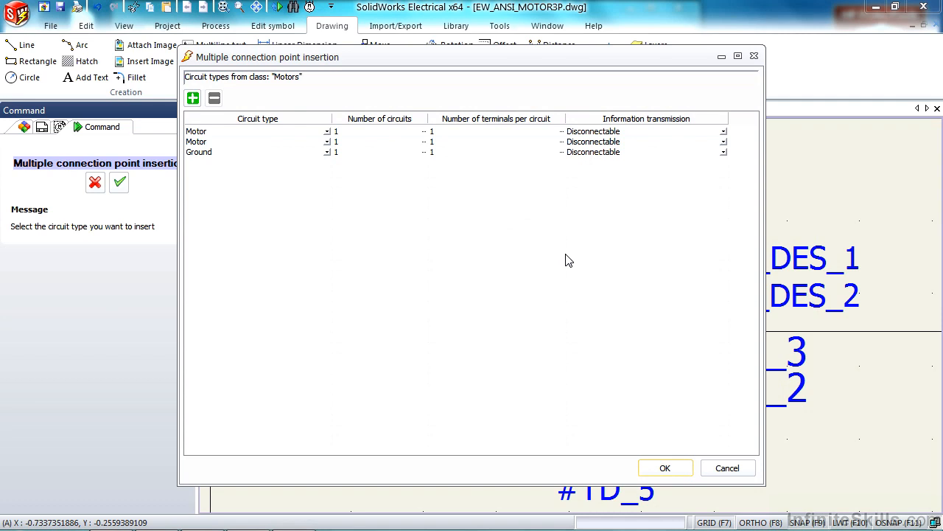
click(665, 468)
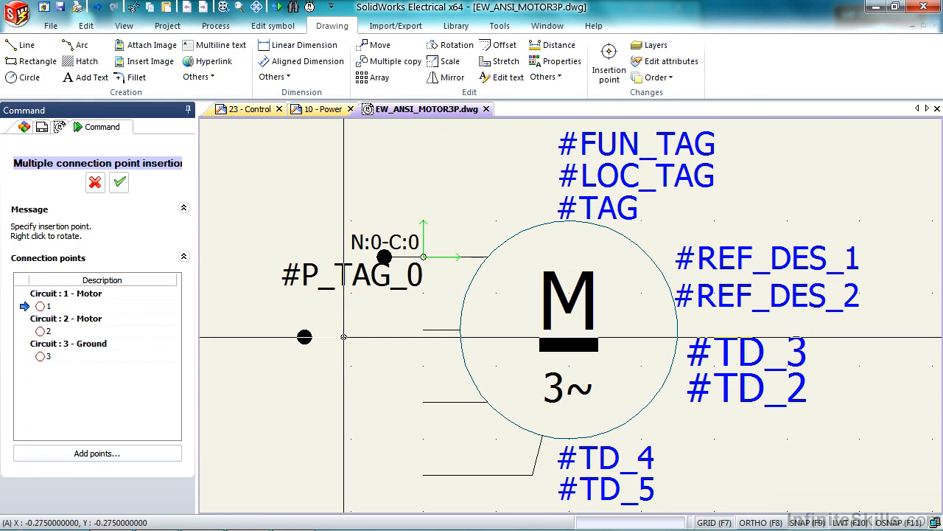
Place connection points 1, 2 and 3 at the ends of the three lower leads, and close the symbol drawing with its changes saved
click(424, 329)
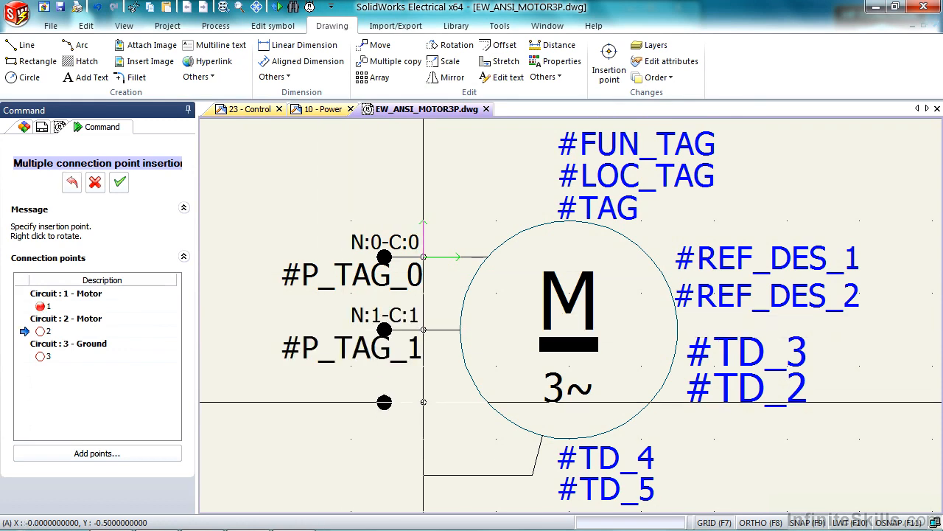
click(423, 401)
click(424, 475)
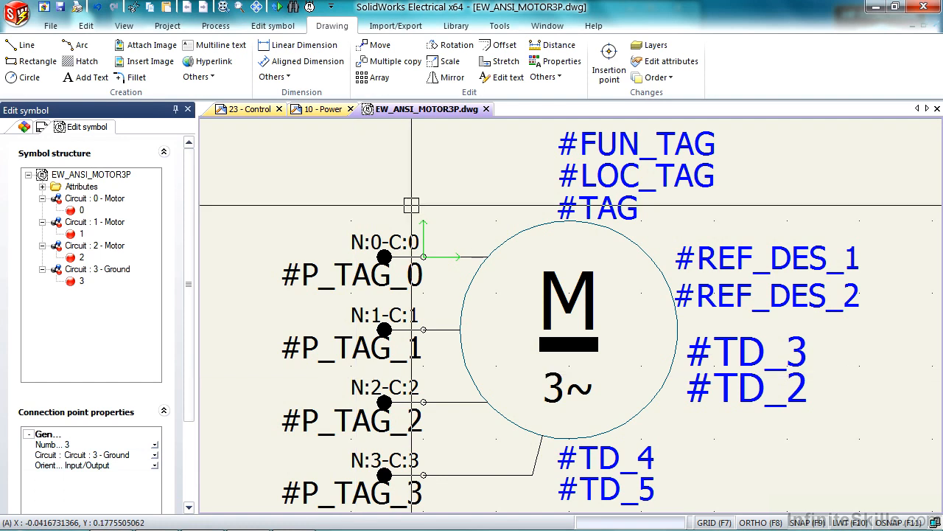
click(486, 109)
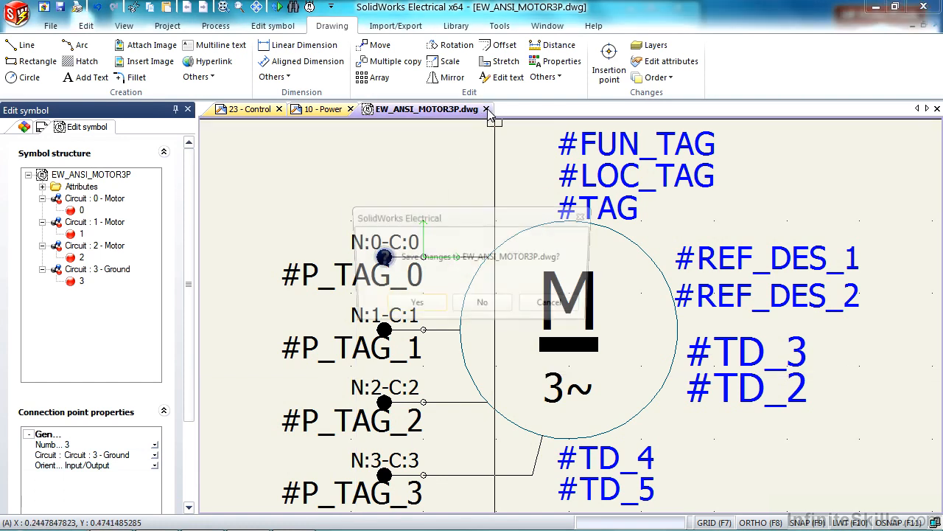
click(397, 306)
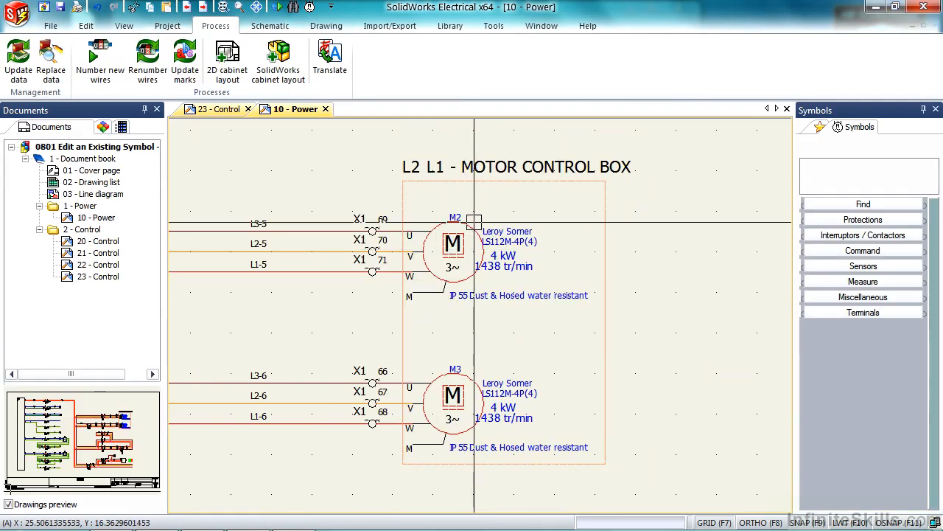
Update the symbol of motor M2 in the 10 - Power drawing, processing the selected symbol only
right_click(474, 219)
mouse_move(525, 279)
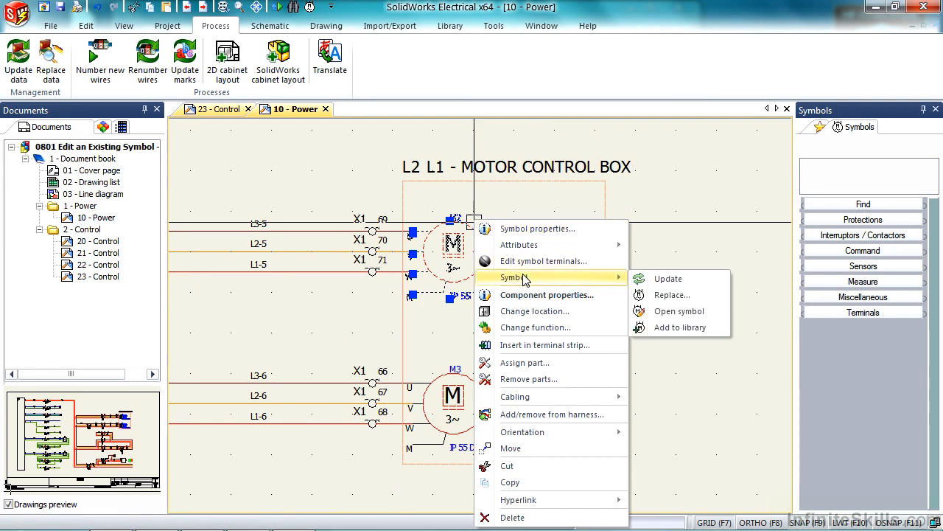
click(674, 282)
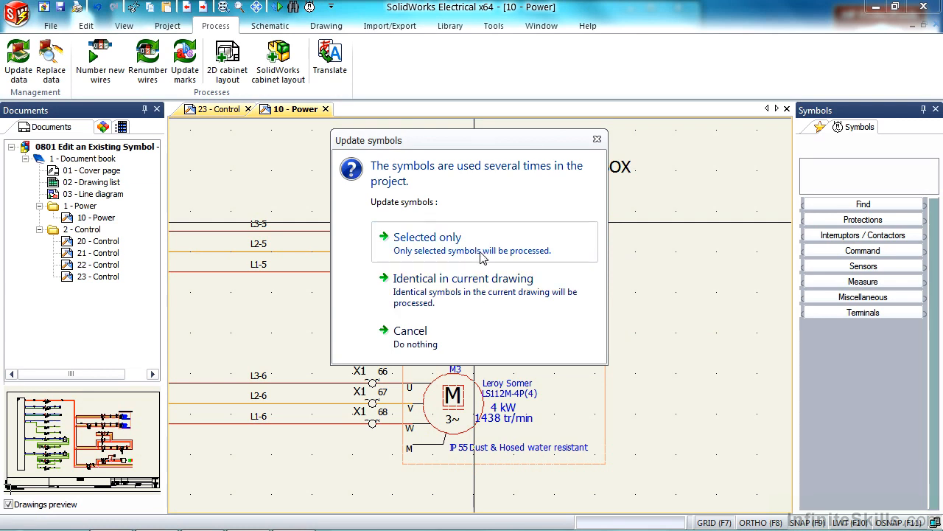
click(442, 244)
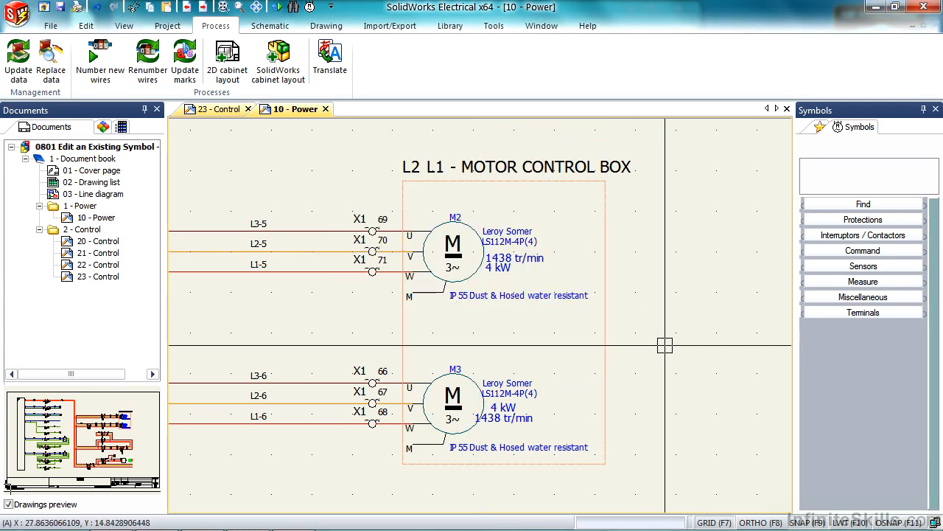